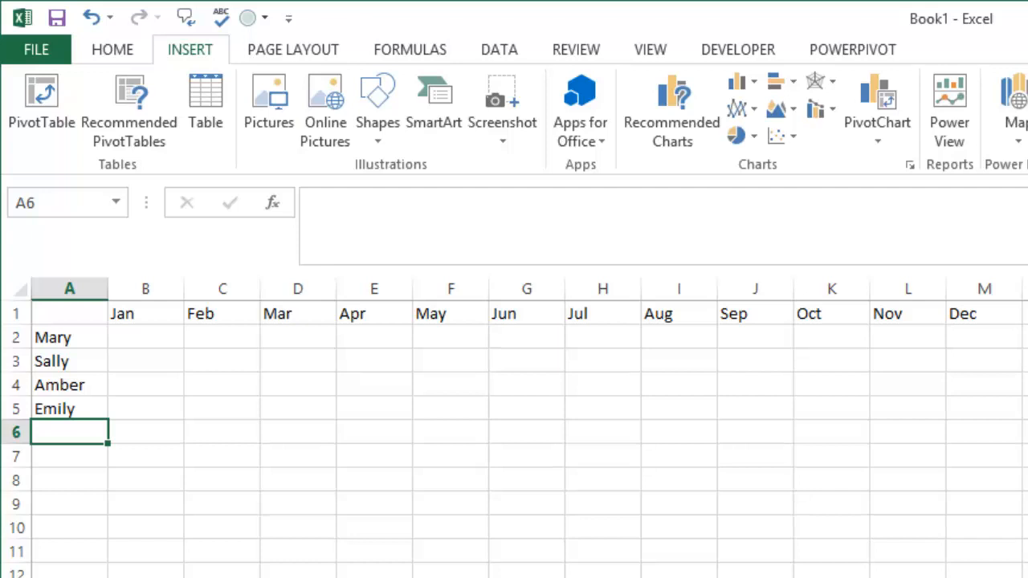
# Fill the empty table cells B2:M5 with random numbers using =RANDBETWEEN(1000,2000)
pyautogui.moveTo(142, 312); pyautogui.dragTo(908, 317)
pyautogui.moveTo(73, 338); pyautogui.dragTo(73, 408)
pyautogui.moveTo(153, 334); pyautogui.dragTo(995, 417)
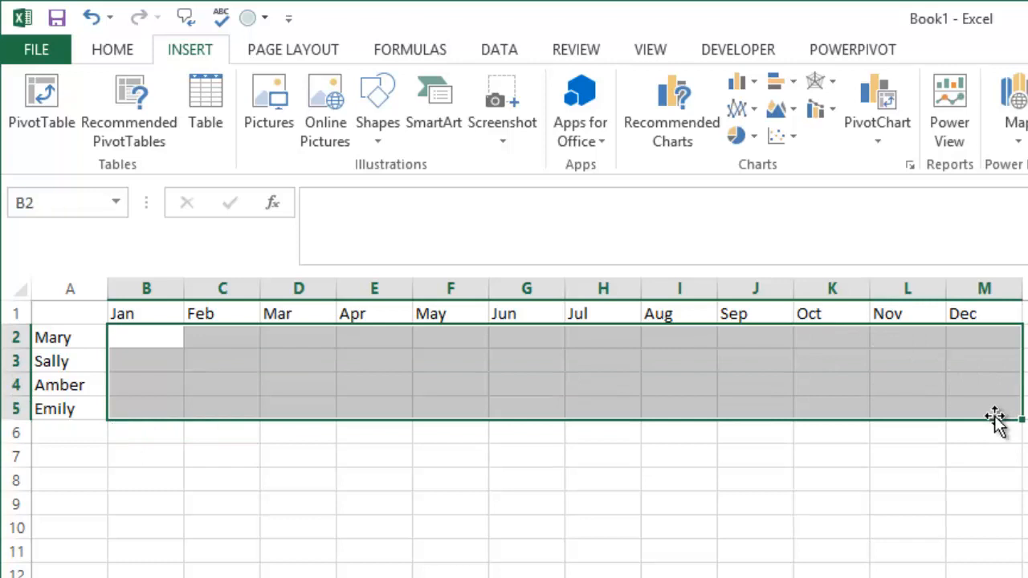
pyautogui.write('=rand')
pyautogui.press('Down')
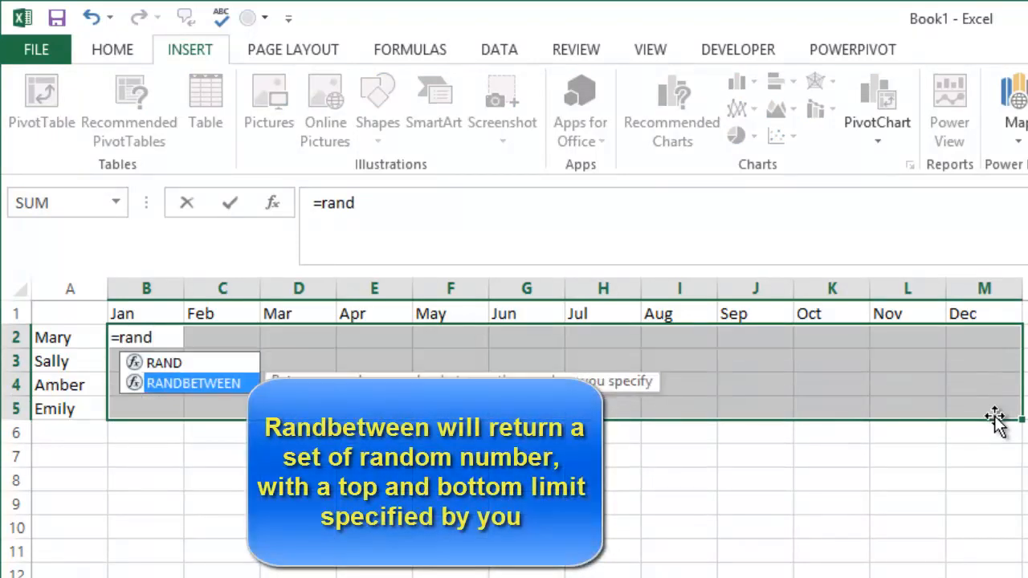
pyautogui.press('Tab')
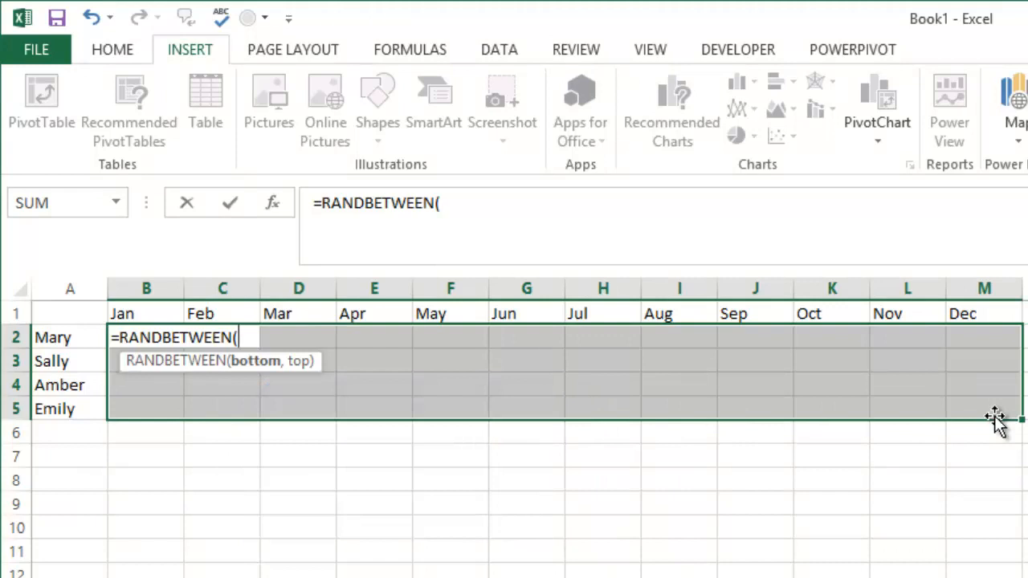
pyautogui.write('000')
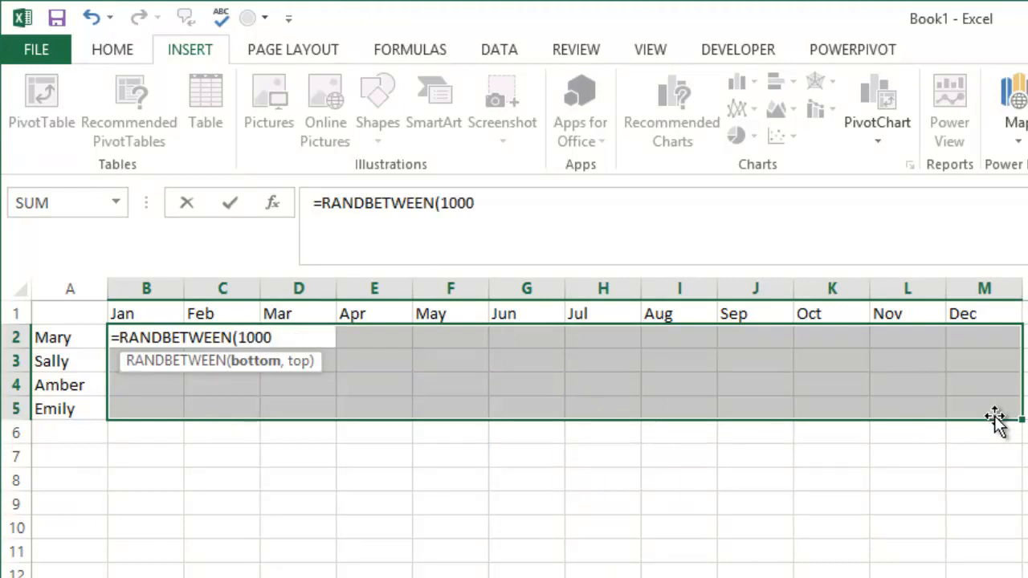
pyautogui.write(',2000')
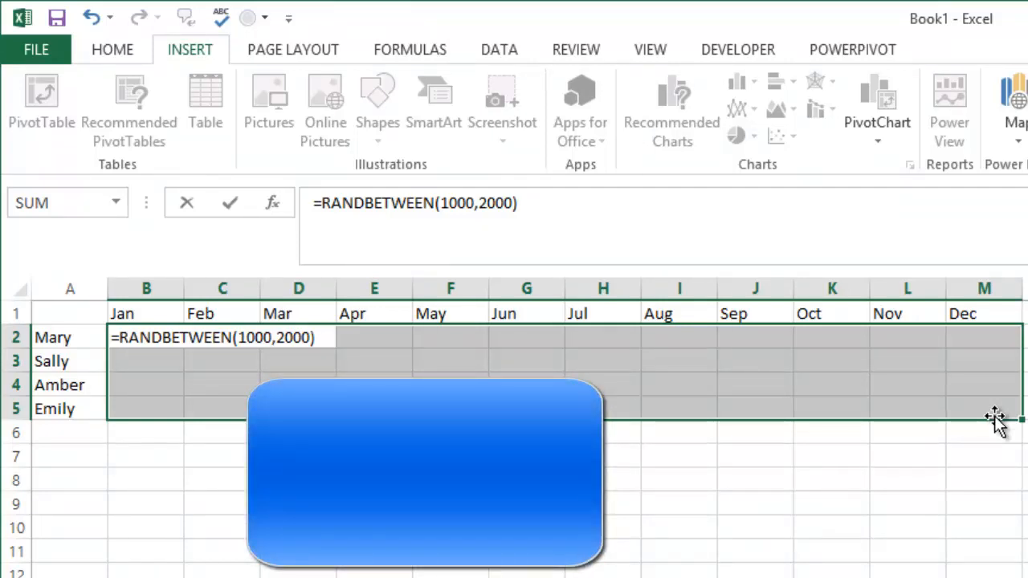
pyautogui.hotkey('ctrl', 'Return')
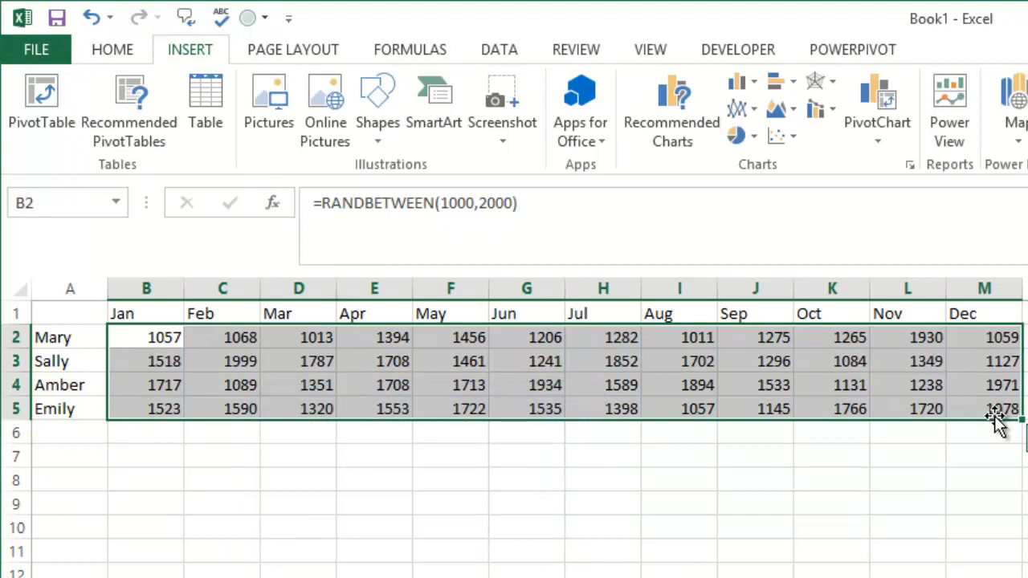
pyautogui.click(44, 313)
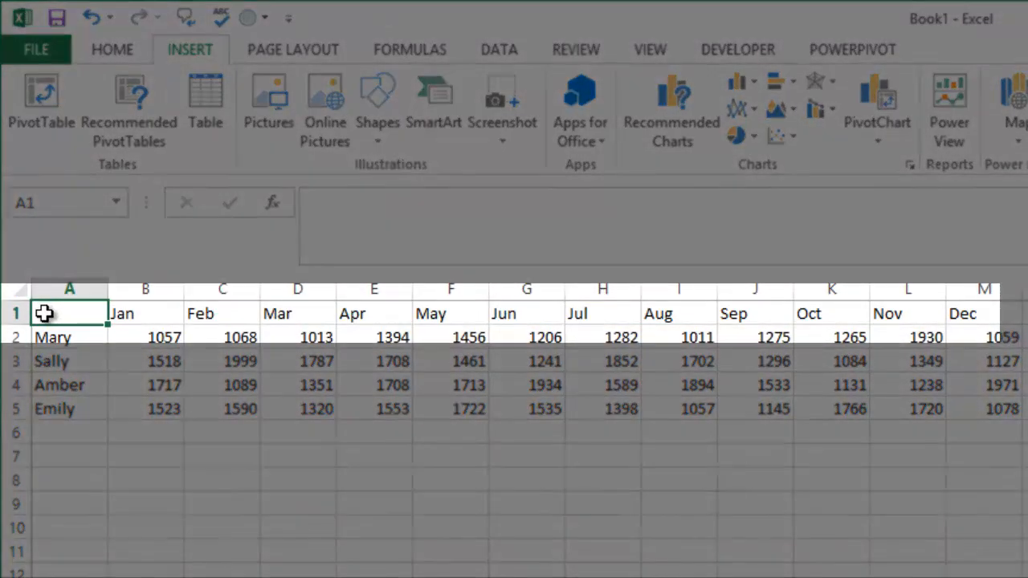
pyautogui.moveTo(43, 312); pyautogui.dragTo(1004, 319)
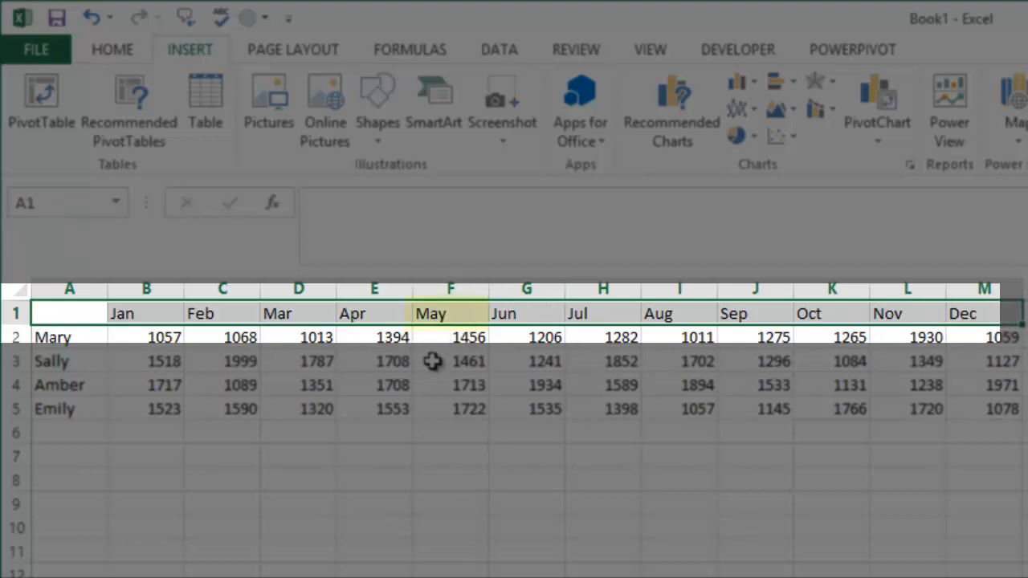
pyautogui.click(447, 311)
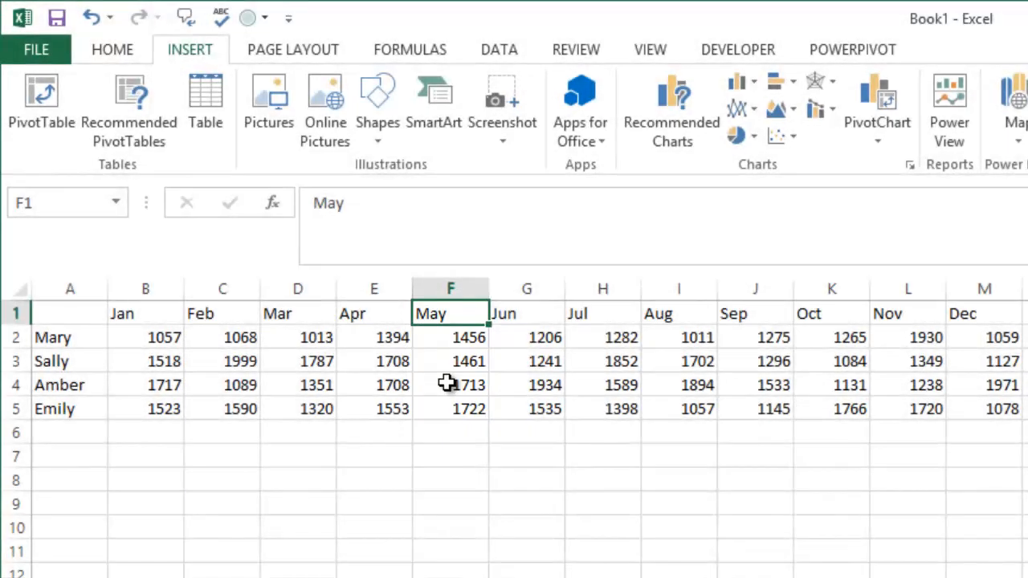
# Begin an HLOOKUP formula in cell A7 with "may" as the lookup value
pyautogui.click(59, 462)
pyautogui.write('=h')
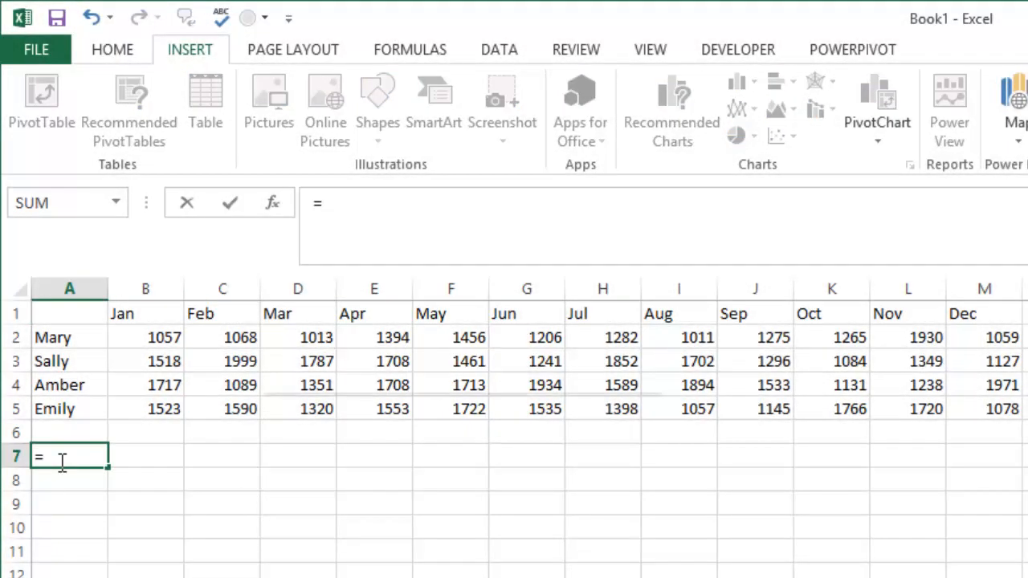
pyautogui.write('l')
pyautogui.press('Tab')
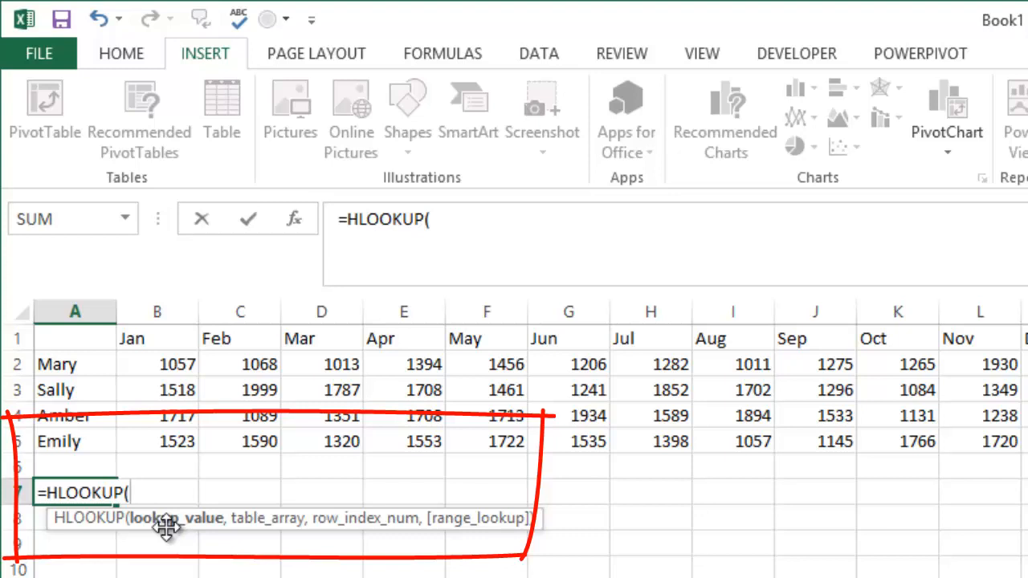
pyautogui.write('"')
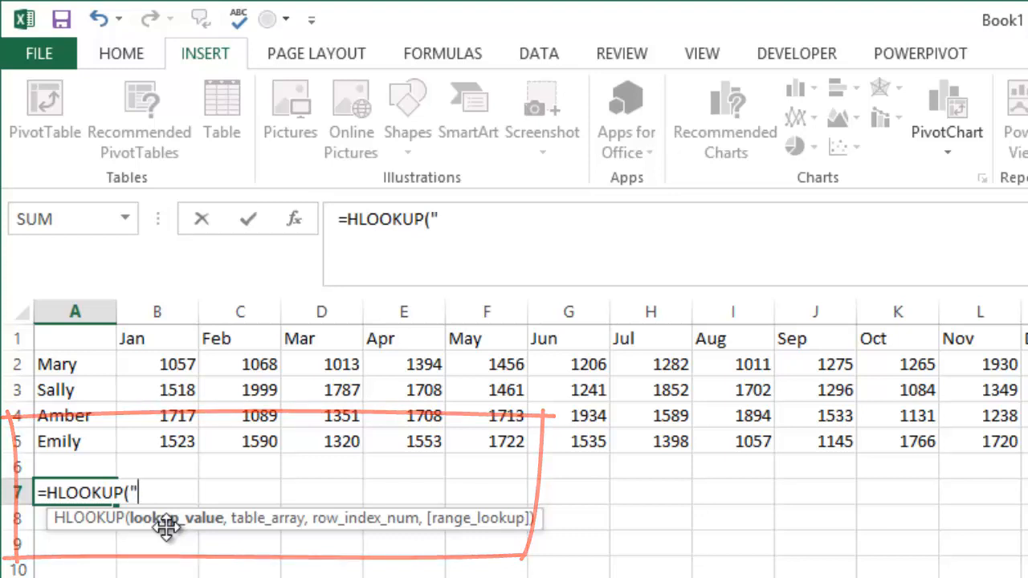
pyautogui.write('may')
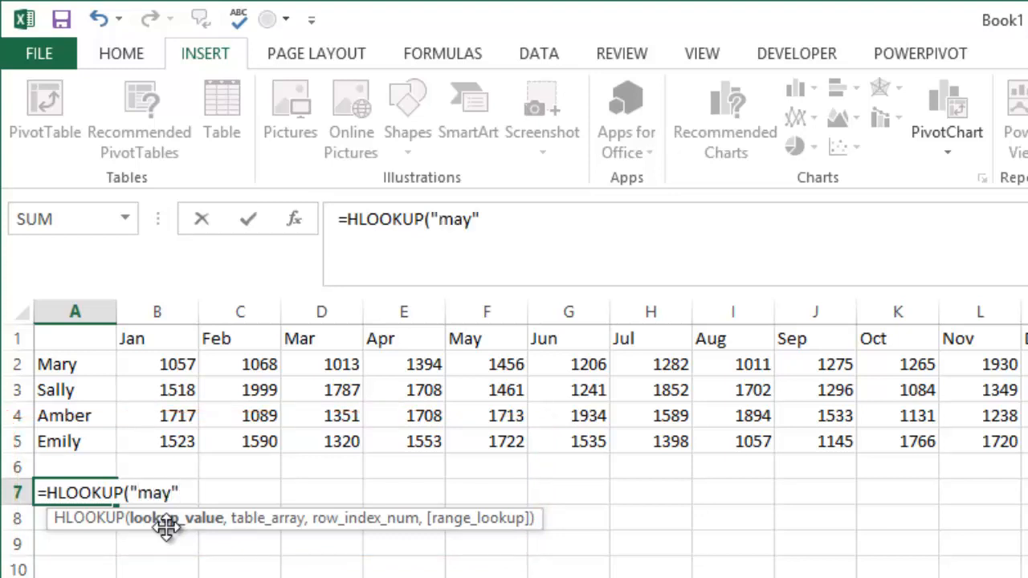
pyautogui.write('"')
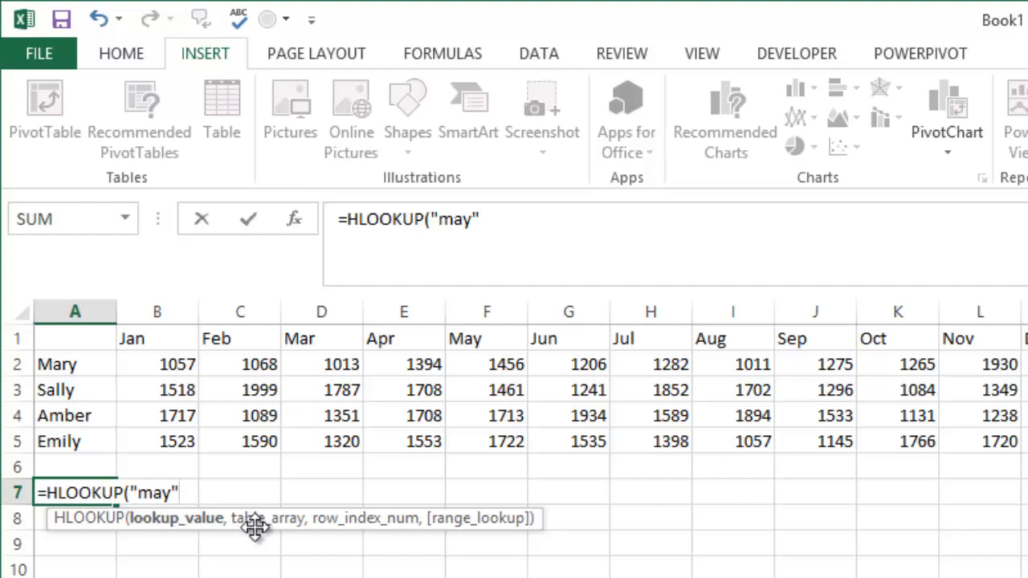
pyautogui.write(',')
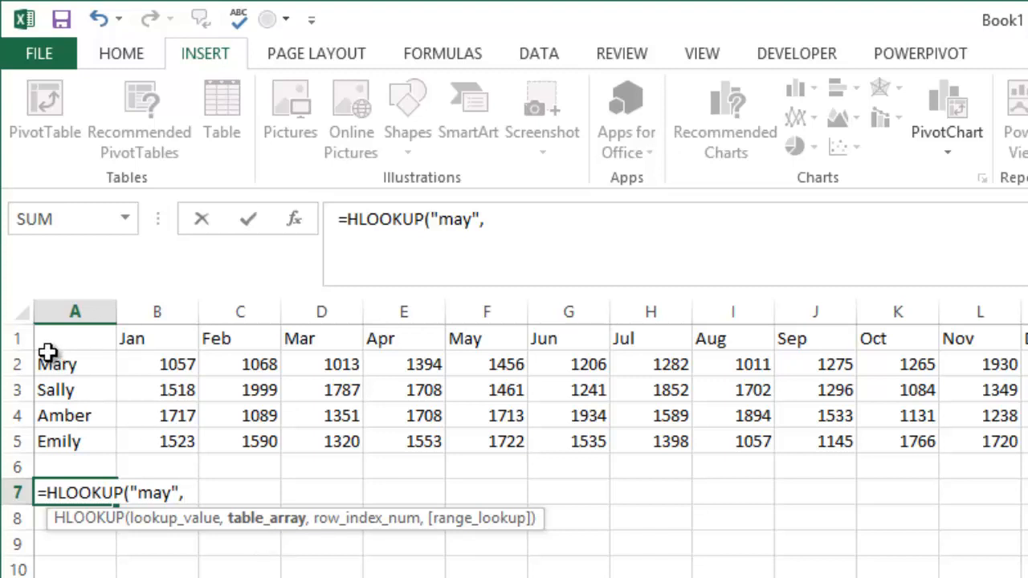
# Complete the HLOOKUP with table array A1:M5, row index 4 and FALSE for an exact match, and compare it with cell F4
pyautogui.moveTo(55, 332); pyautogui.dragTo(1027, 441)
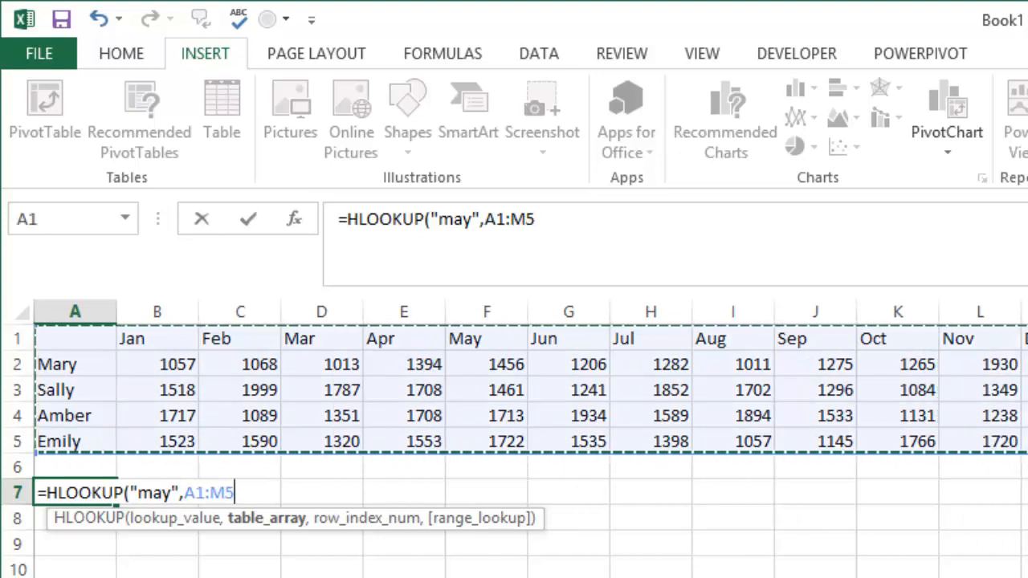
pyautogui.write(',')
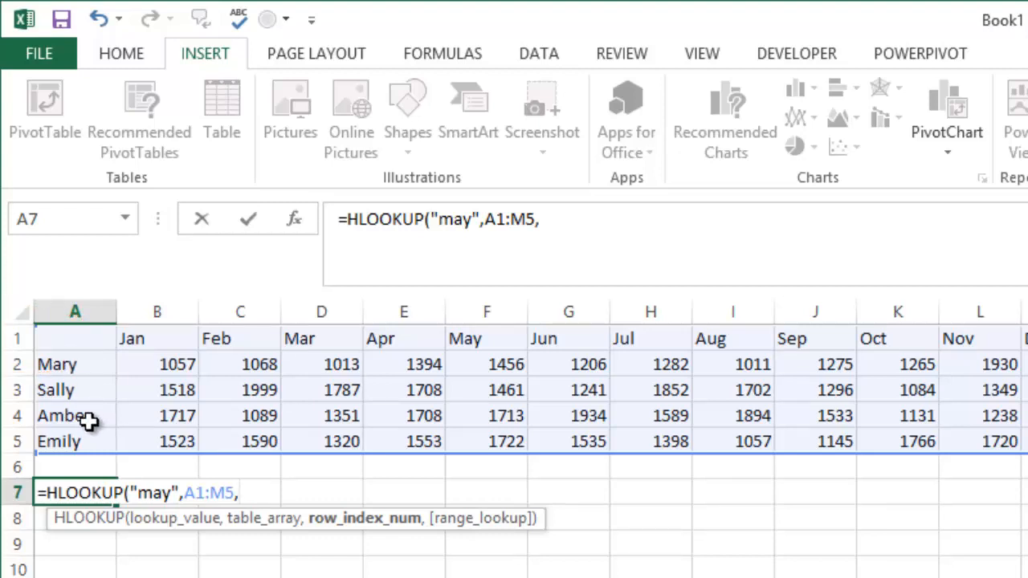
pyautogui.write(',')
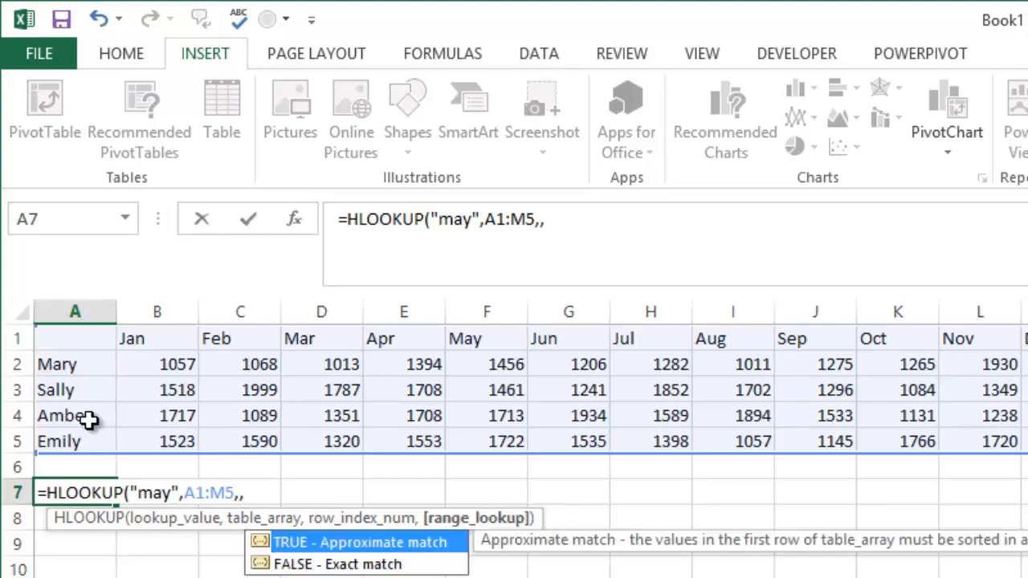
pyautogui.press('BackSpace')
pyautogui.write('4,')
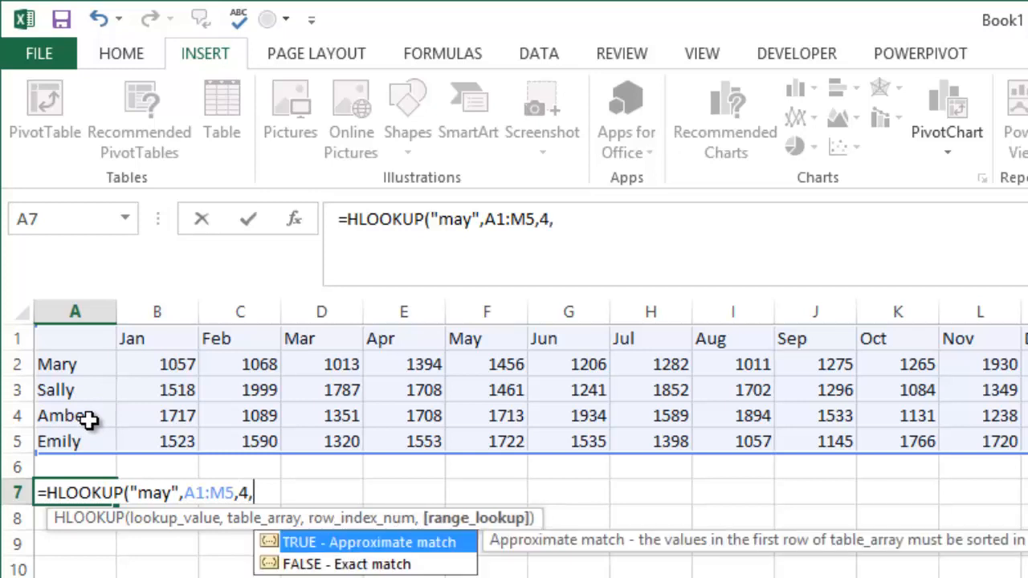
pyautogui.press('Down')
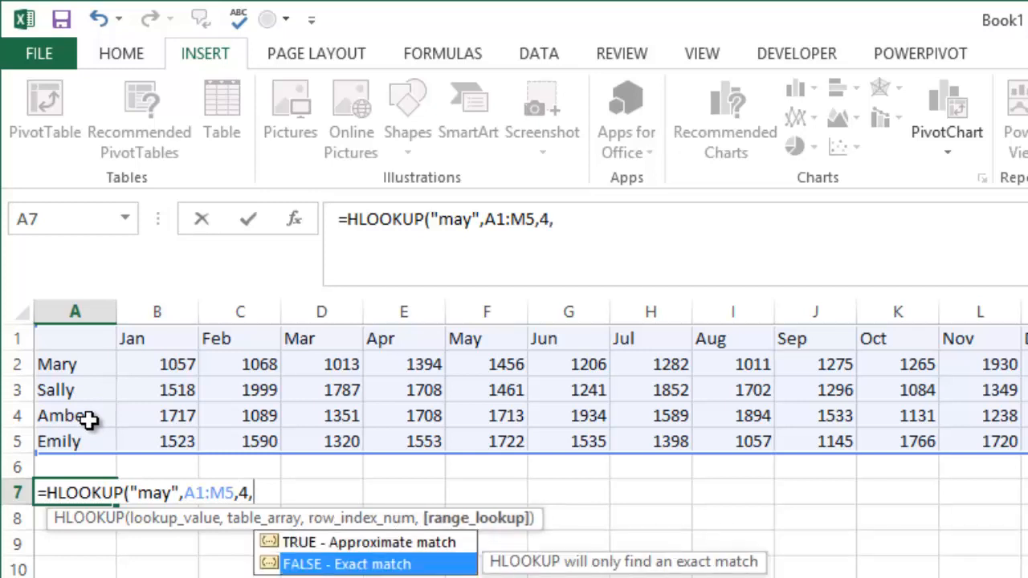
pyautogui.press('Tab')
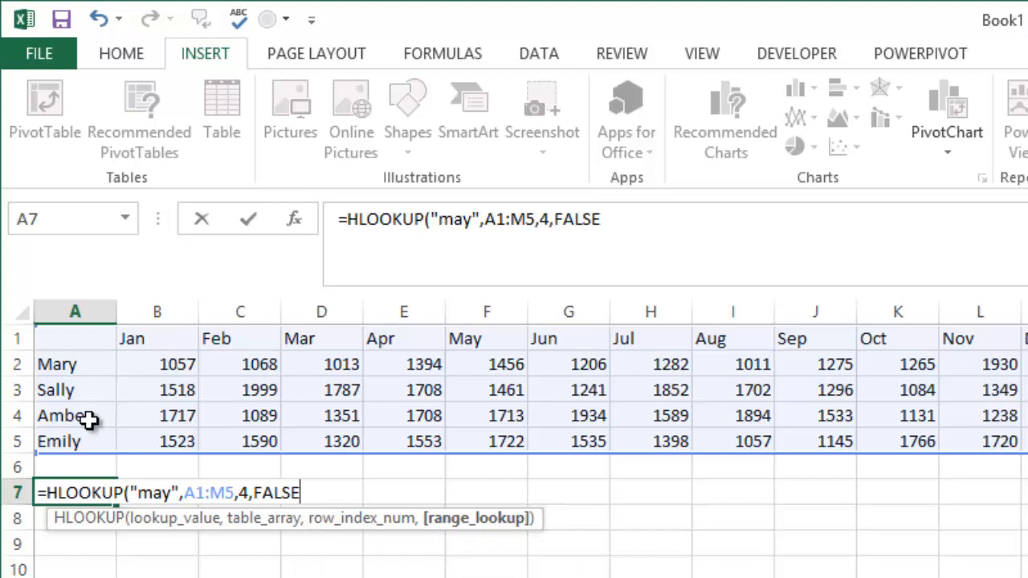
pyautogui.hotkey('ctrl', 'Return')
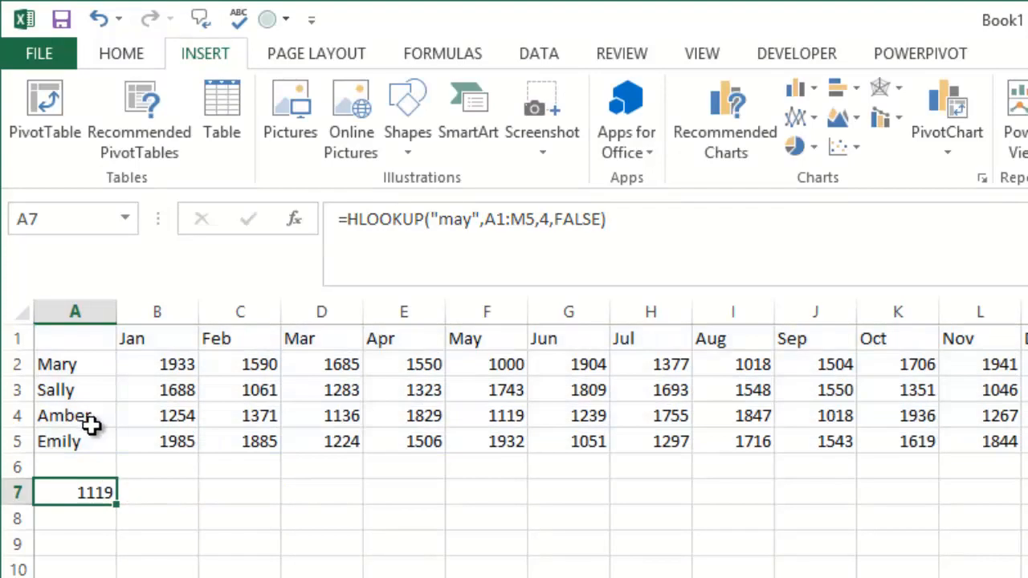
pyautogui.click(472, 416)
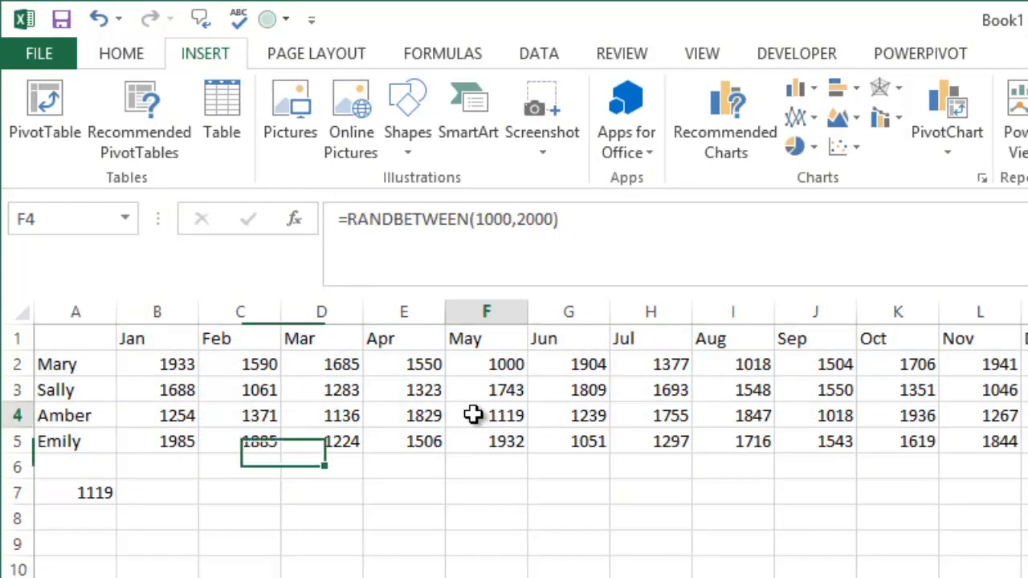
pyautogui.click(75, 498)
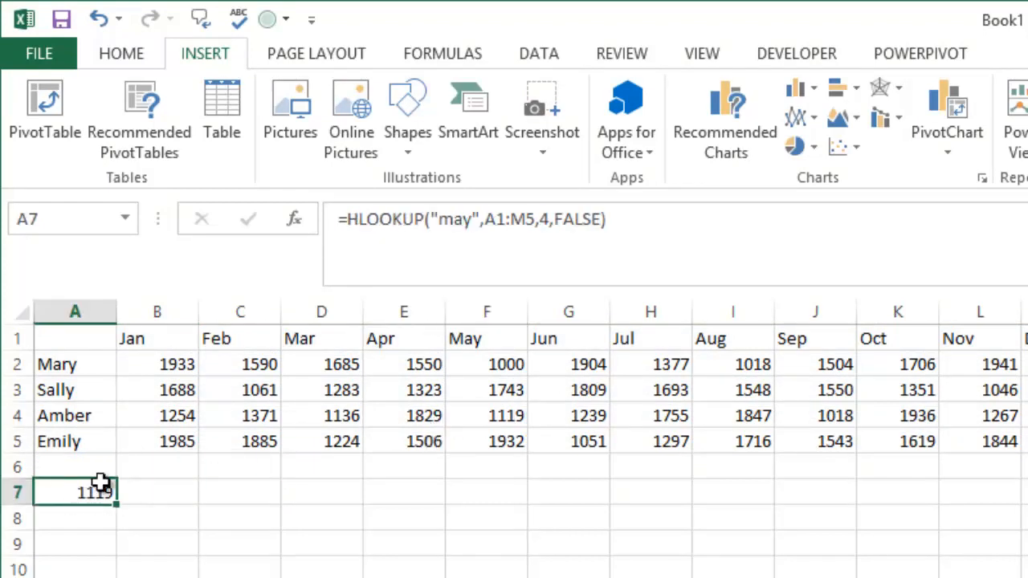
# Replace the RANDBETWEEN formulas in B2:M5 with their static values and check cells F3 and A7
pyautogui.moveTo(149, 361); pyautogui.dragTo(1011, 441)
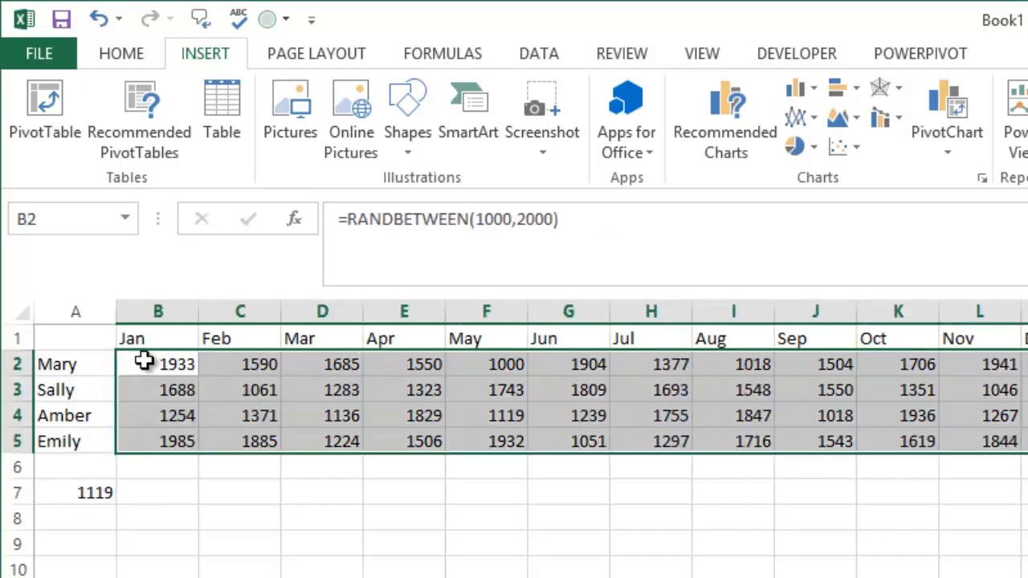
pyautogui.rightClick(144, 363)
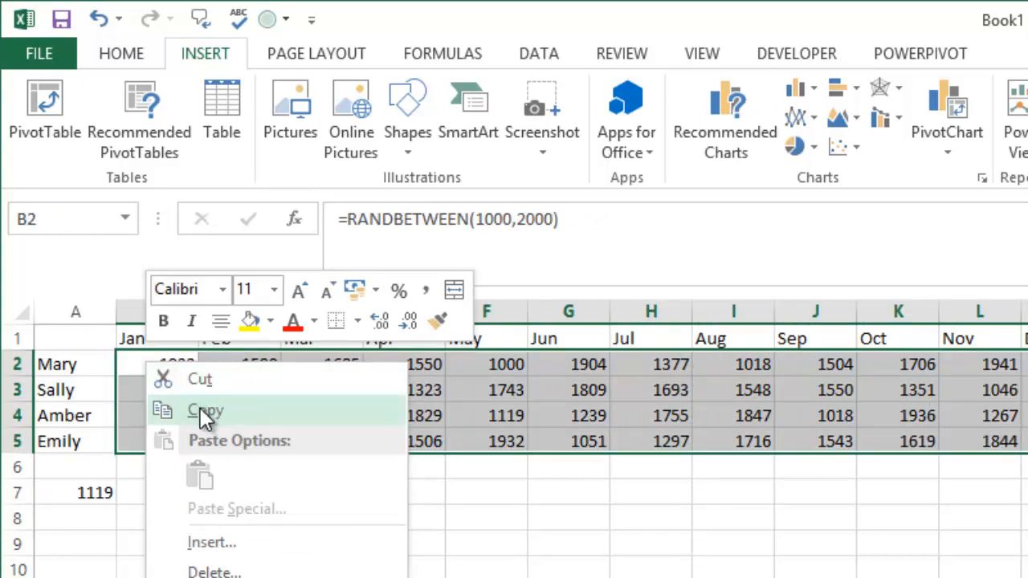
pyautogui.click(200, 409)
pyautogui.rightClick(154, 363)
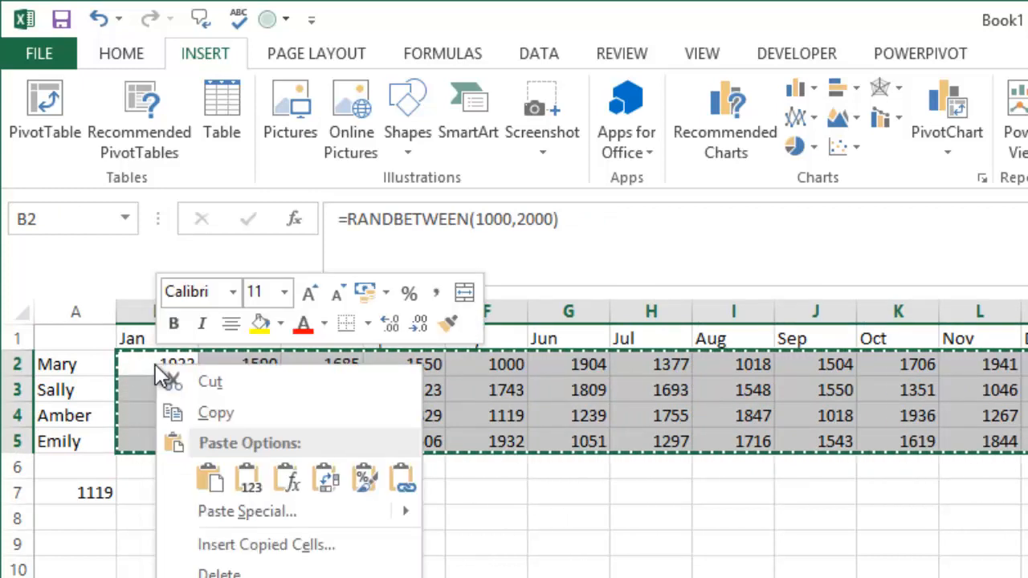
pyautogui.click(247, 479)
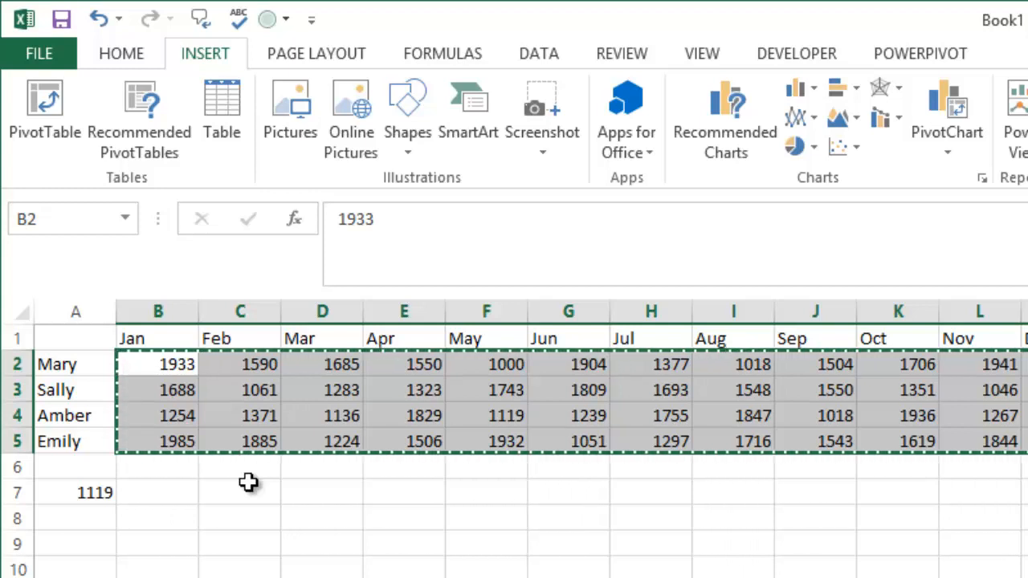
pyautogui.click(482, 394)
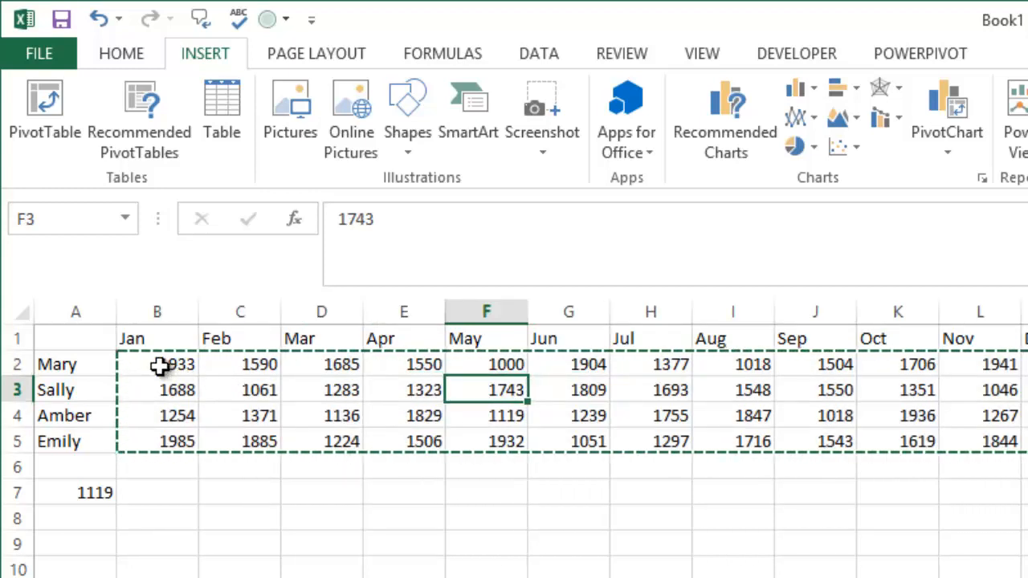
pyautogui.click(85, 495)
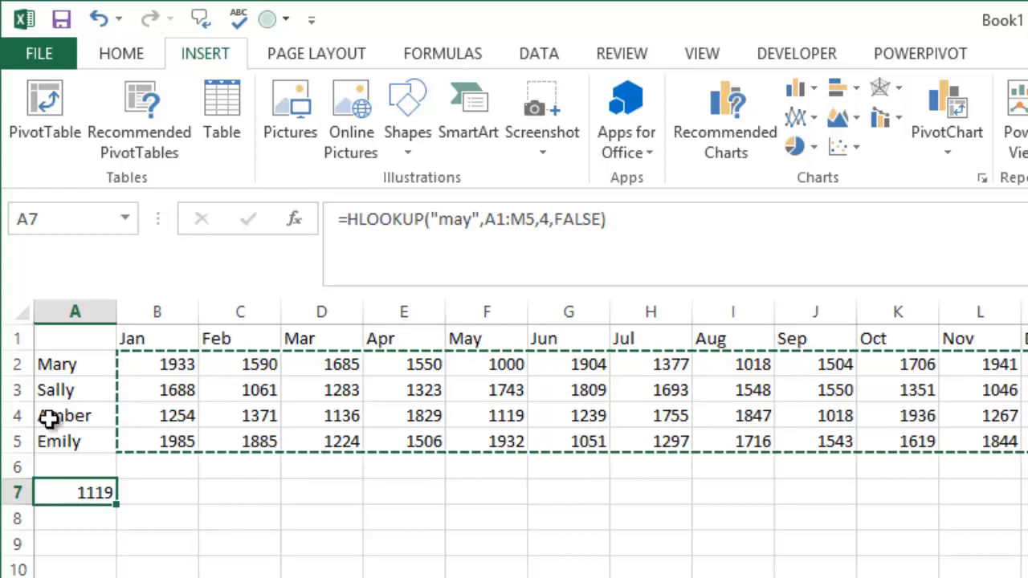
# Insert a new row above row 2 and enter another person's first name in cell A2
pyautogui.click(10, 364)
pyautogui.rightClick(8, 364)
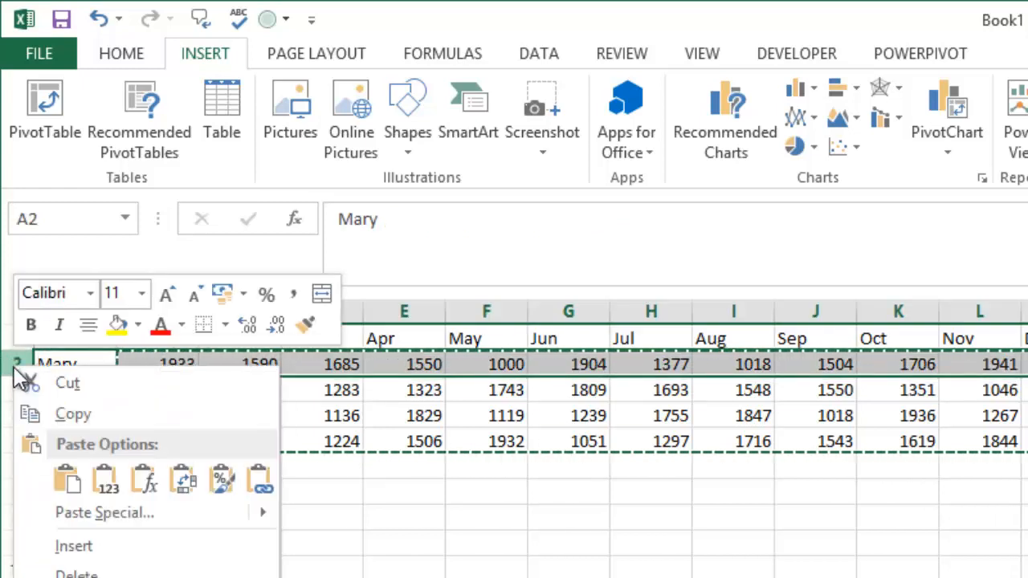
pyautogui.click(103, 552)
pyautogui.click(56, 369)
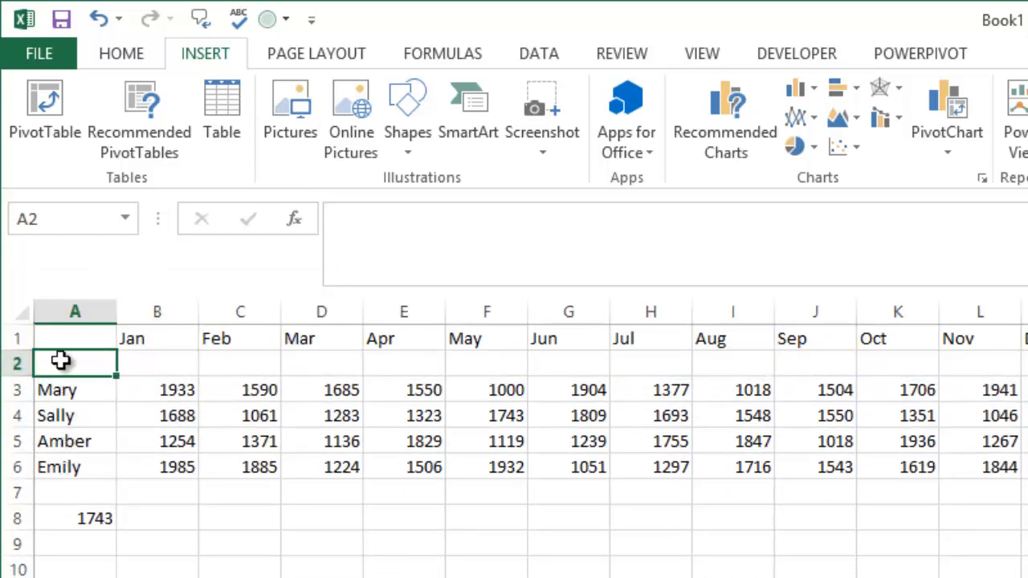
pyautogui.write('Lin')
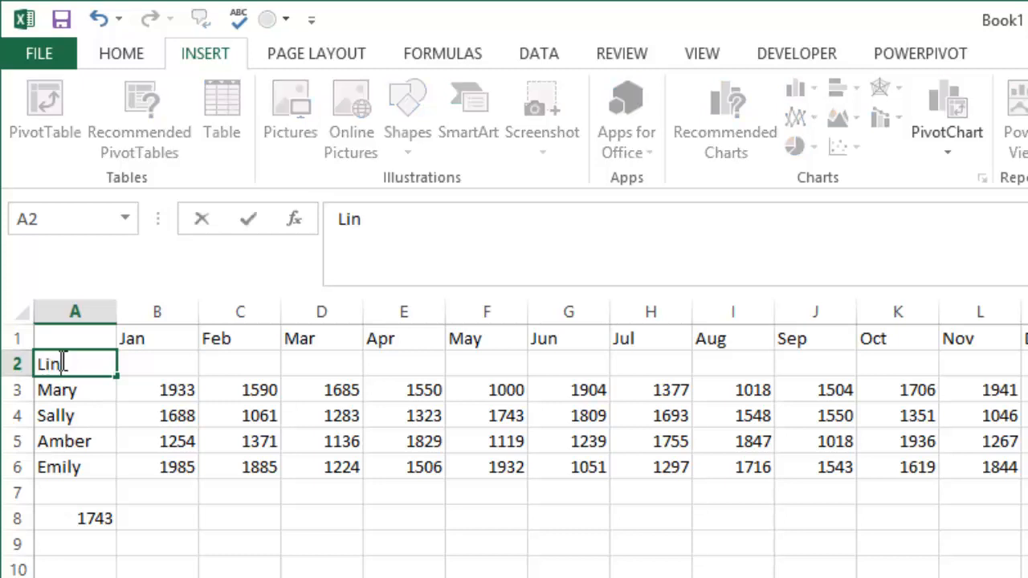
pyautogui.write('da')
pyautogui.press('Tab')
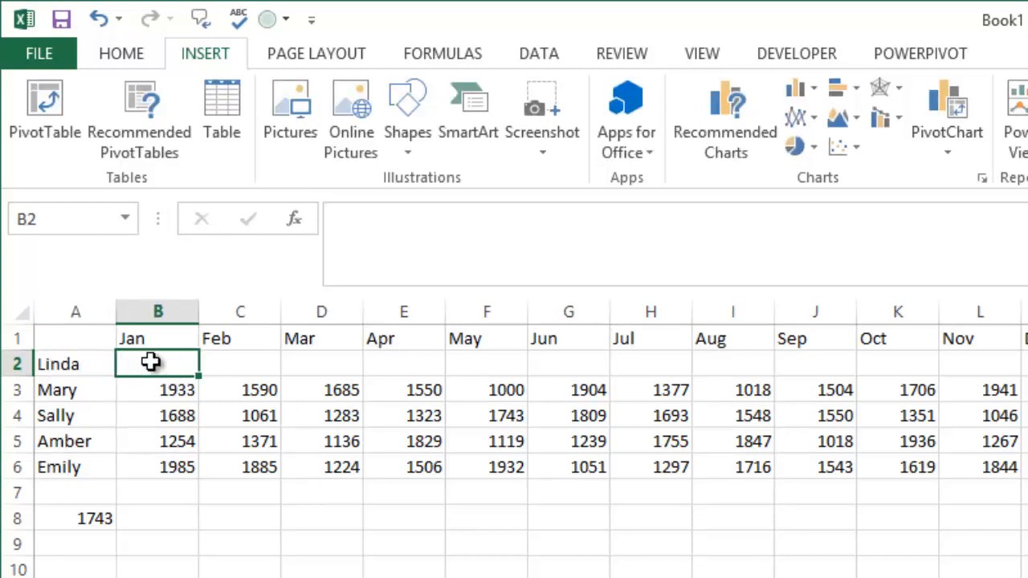
# Fill cells B2:M2 with =RANDBETWEEN(1000,2000)
pyautogui.moveTo(151, 363); pyautogui.dragTo(1026, 363)
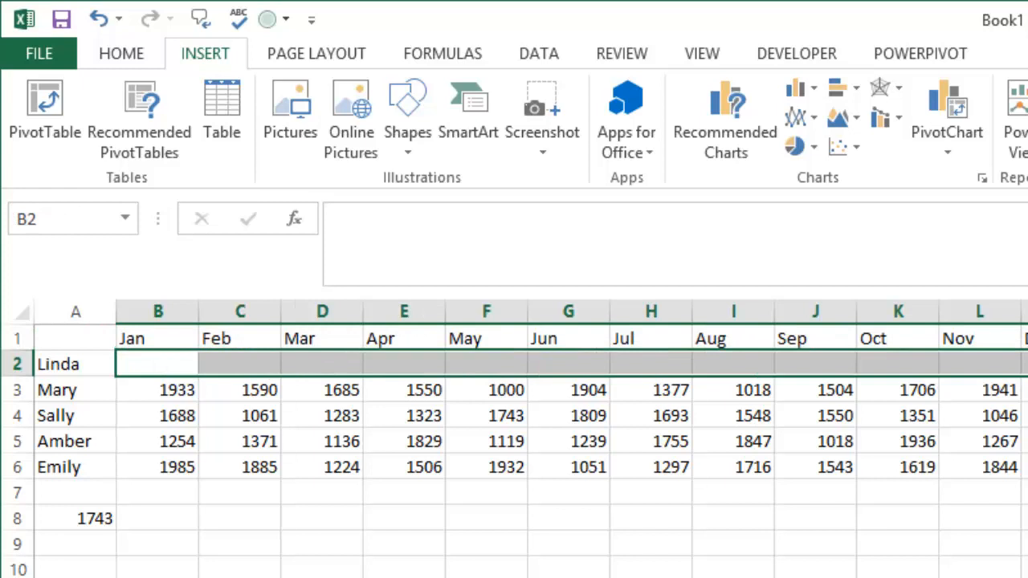
pyautogui.write('=Randbw')
pyautogui.press('BackSpace')
pyautogui.press('Tab')
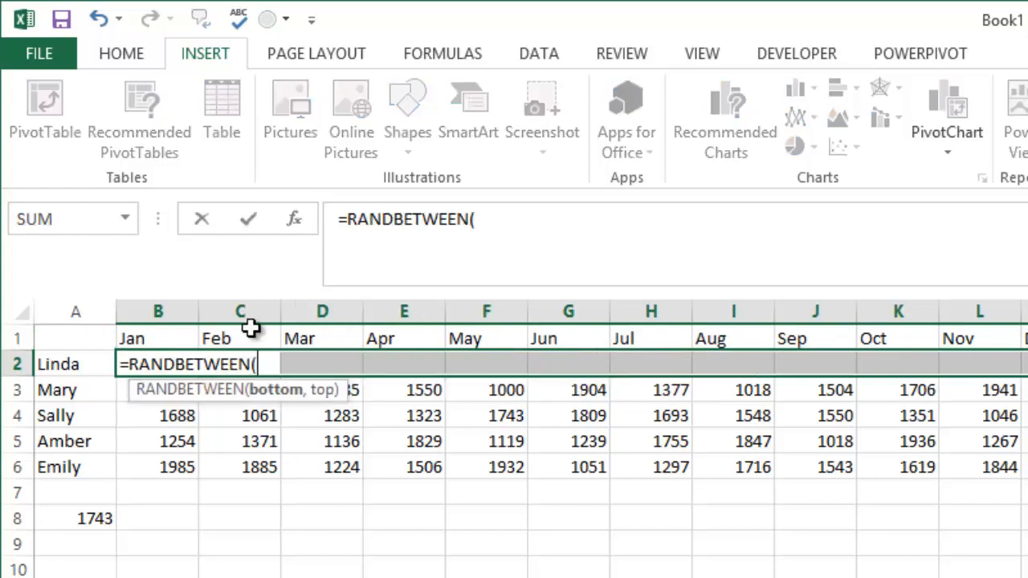
pyautogui.write('10')
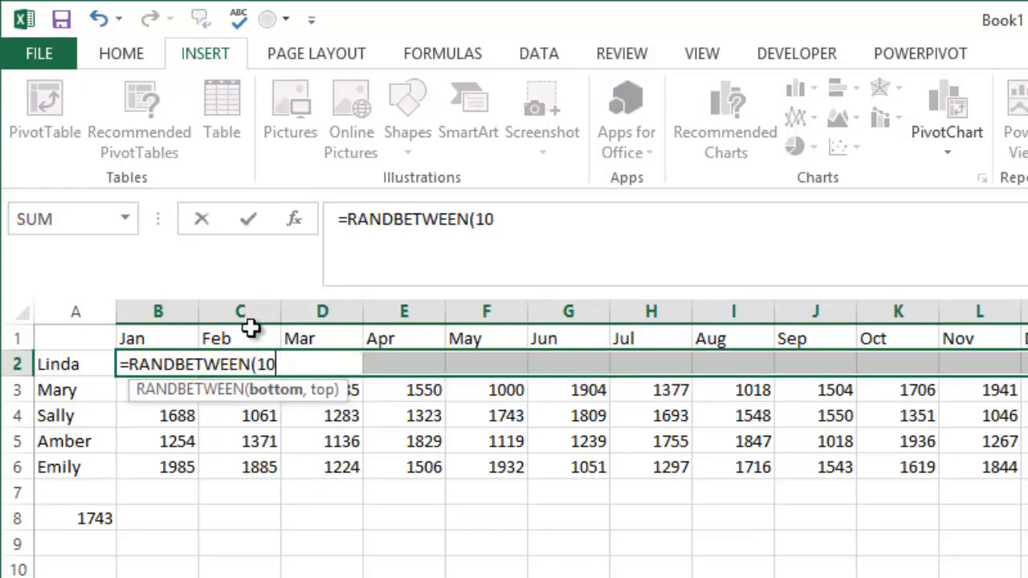
pyautogui.write('00,2000')
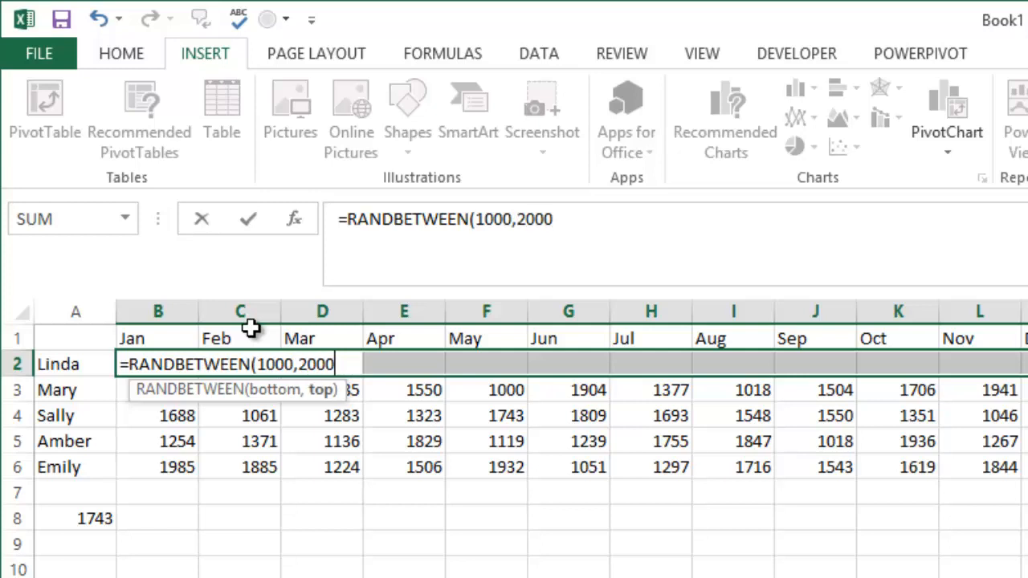
pyautogui.write(')')
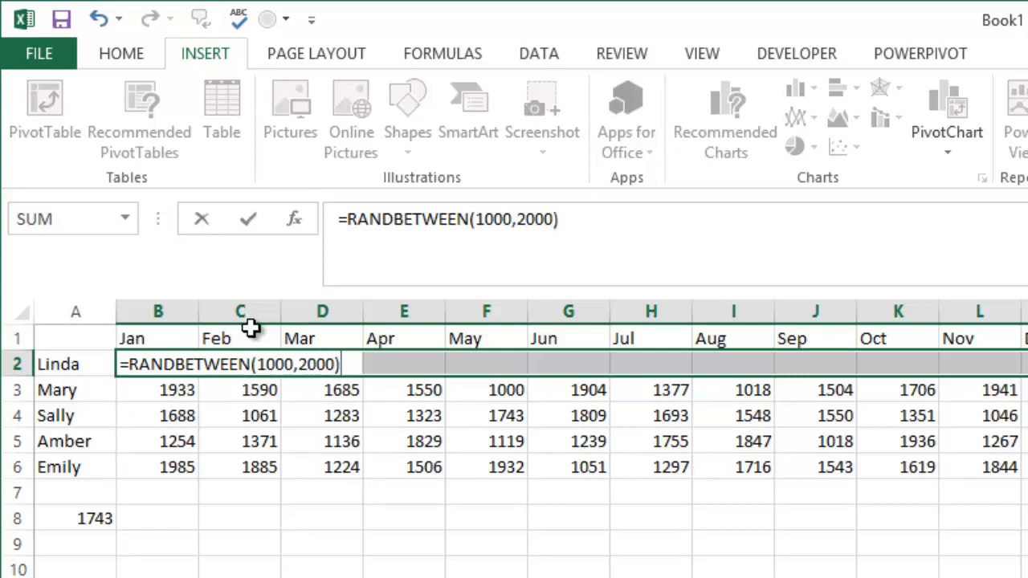
pyautogui.hotkey('ctrl', 'Return')
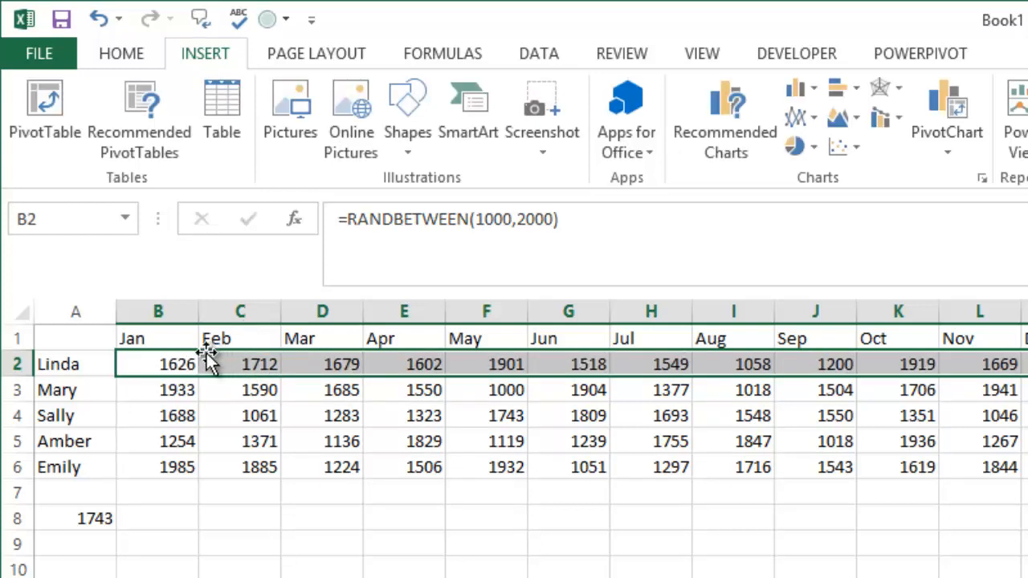
# Replace the RANDBETWEEN formulas in B2:M2 with their static values
pyautogui.rightClick(171, 357)
pyautogui.click(233, 407)
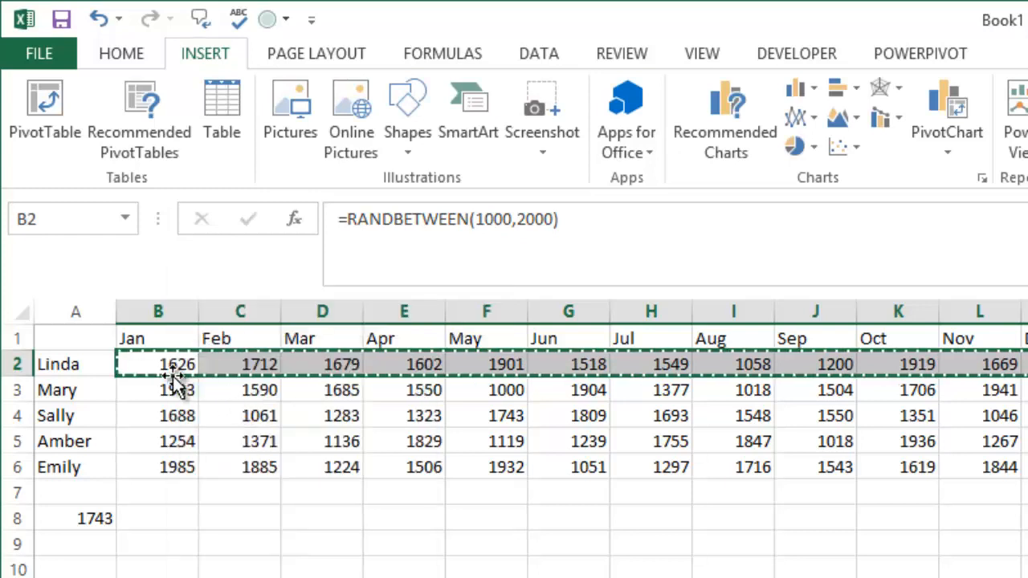
pyautogui.rightClick(164, 364)
pyautogui.click(267, 482)
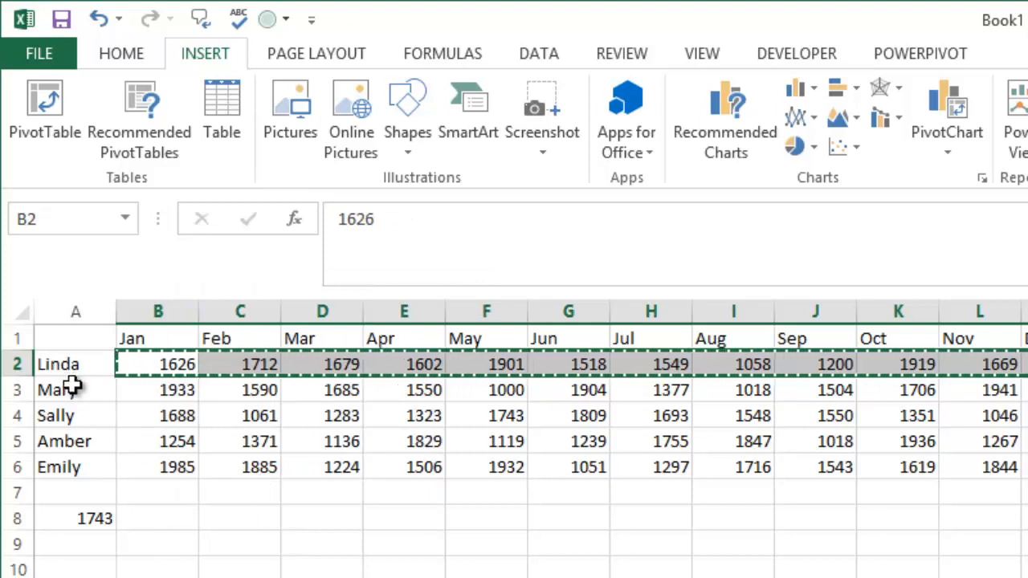
# Compare the May figure in F4 with the HLOOKUP in A8, and examine name range A1:A6 and the whole table A1:M6
pyautogui.click(473, 339)
pyautogui.press('Down')
pyautogui.press('Down')
pyautogui.press('Down')
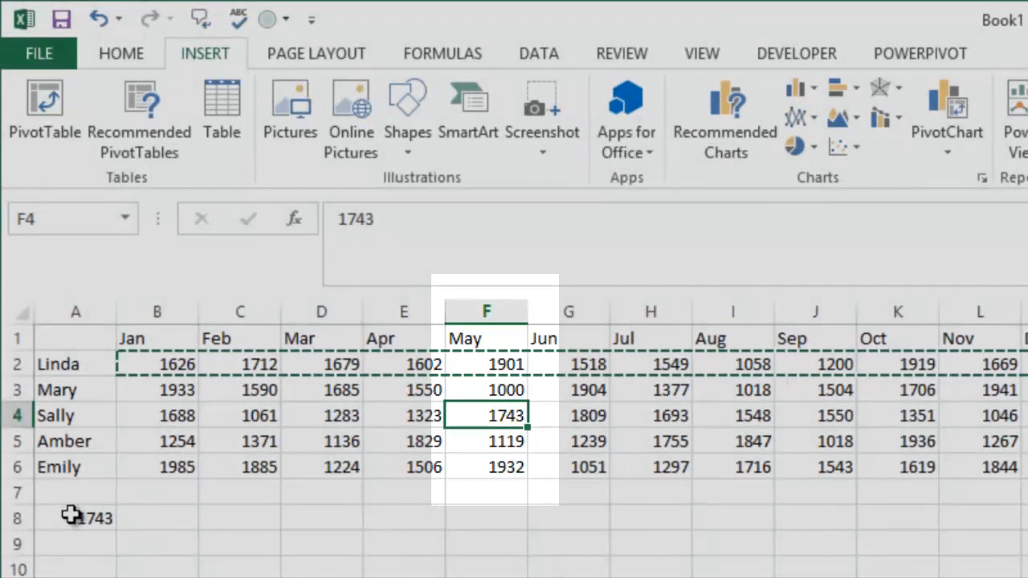
pyautogui.click(72, 514)
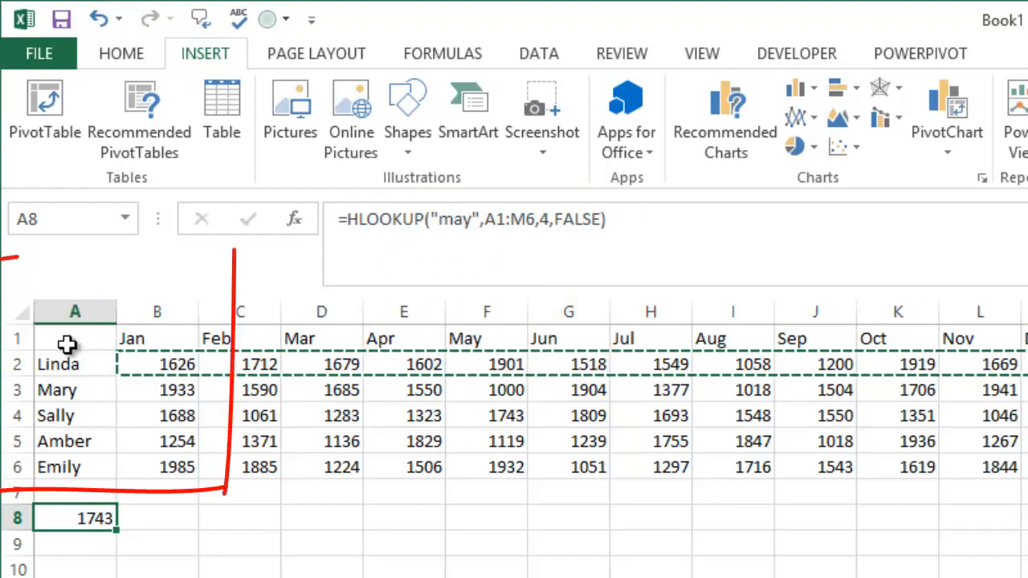
pyautogui.moveTo(69, 337); pyautogui.dragTo(64, 463)
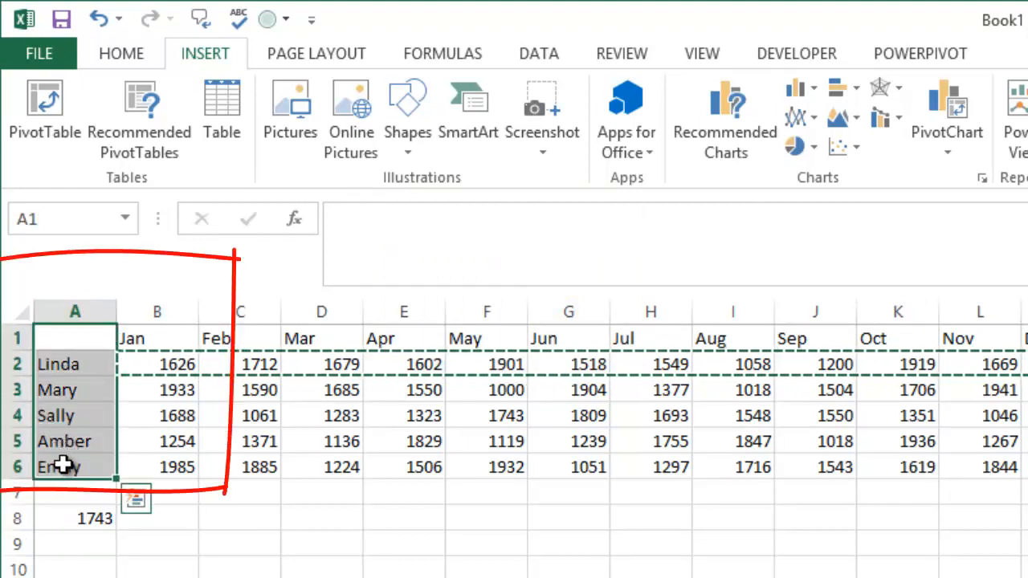
pyautogui.moveTo(68, 337)
pyautogui.mouseDown()
pyautogui.moveTo(346, 450)
pyautogui.moveTo(731, 466)
pyautogui.moveTo(1024, 442)
pyautogui.moveTo(1024, 468)
pyautogui.mouseUp()
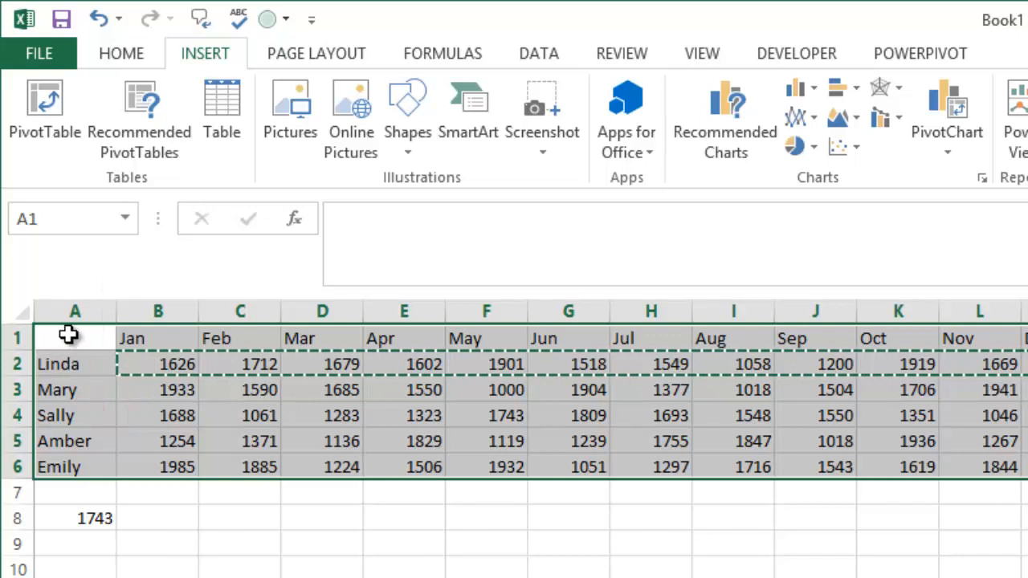
pyautogui.moveTo(69, 334); pyautogui.dragTo(62, 467)
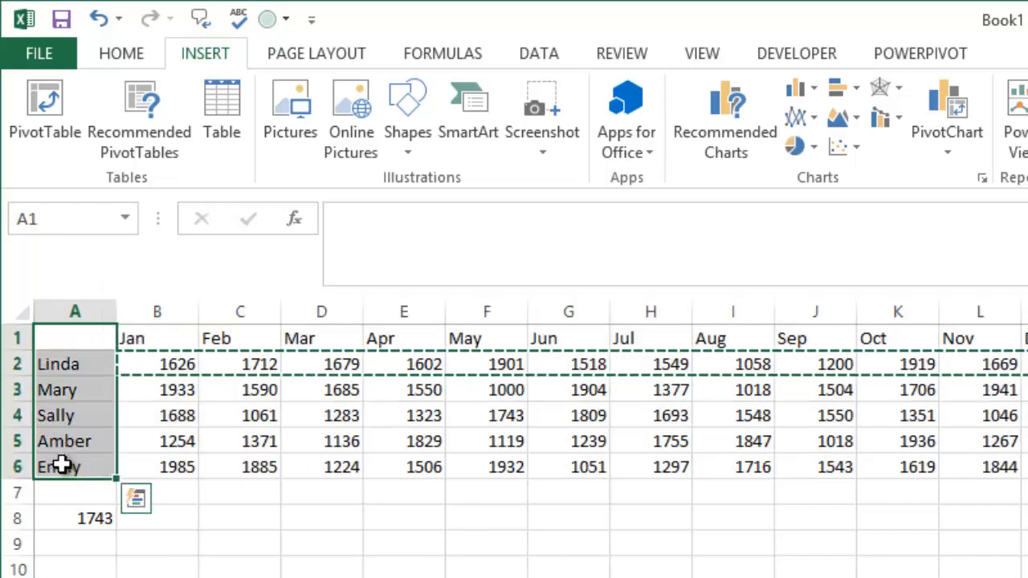
# Enter a MATCH formula in cell A10 that looks up the first name from A4 in A1:A6 with match type 0
pyautogui.click(77, 568)
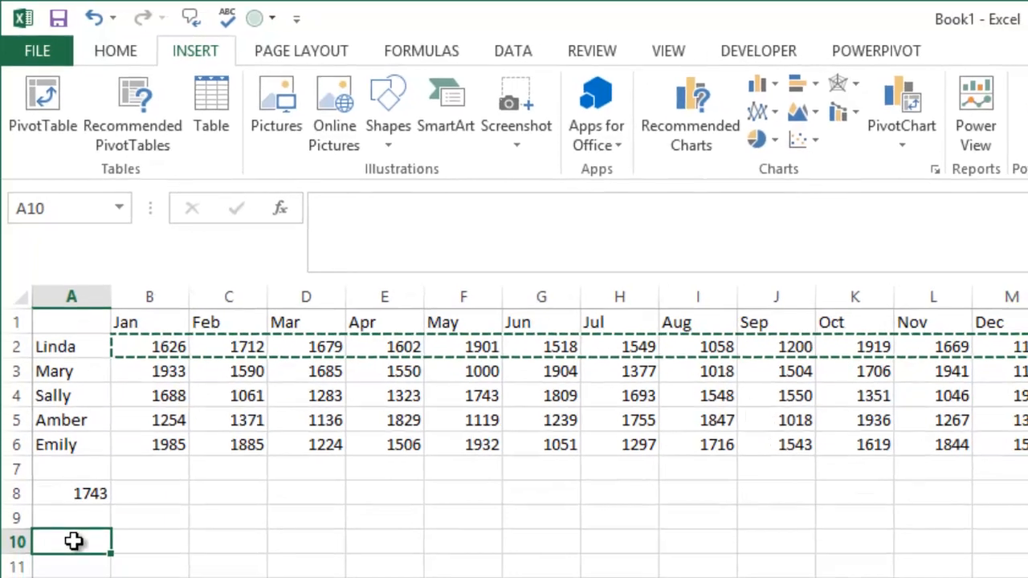
pyautogui.write('=')
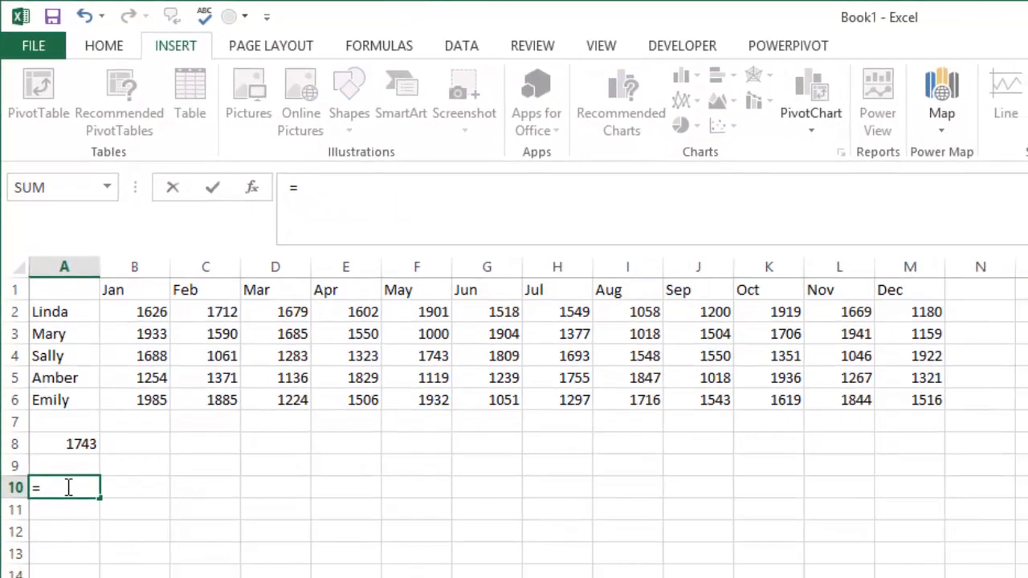
pyautogui.write('mat')
pyautogui.press('Tab')
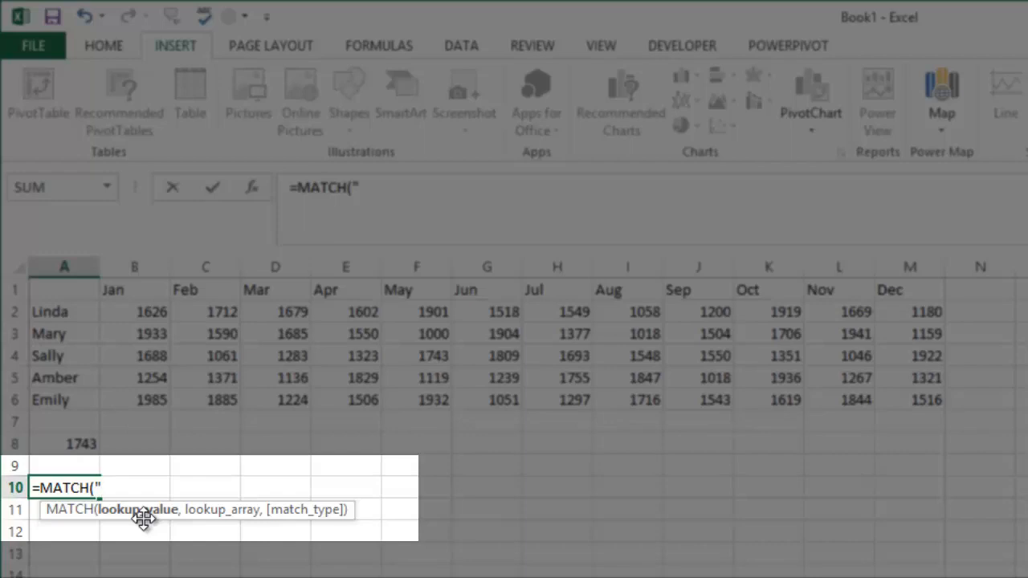
pyautogui.write('Sally",')
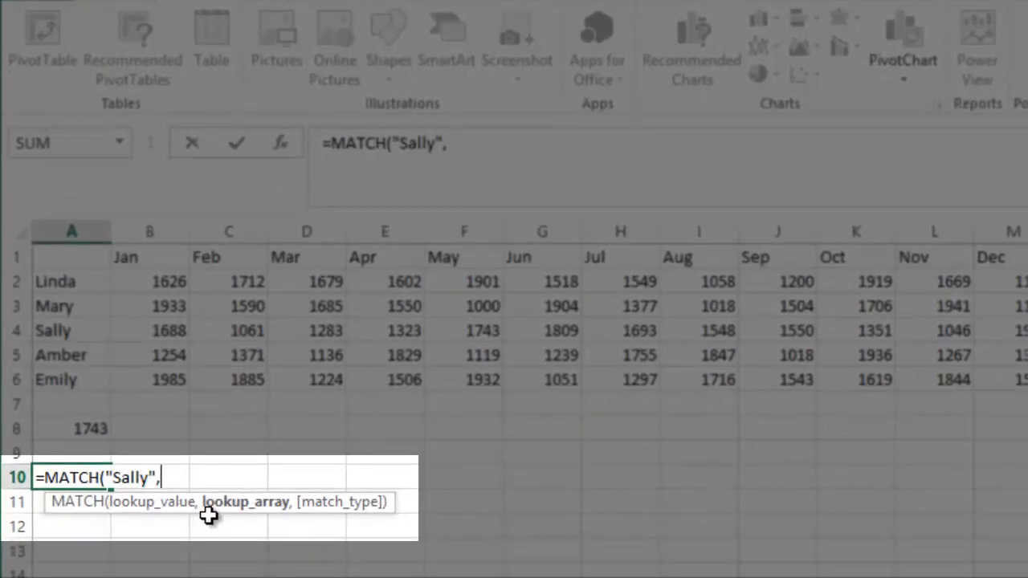
pyautogui.moveTo(80, 254); pyautogui.dragTo(83, 380)
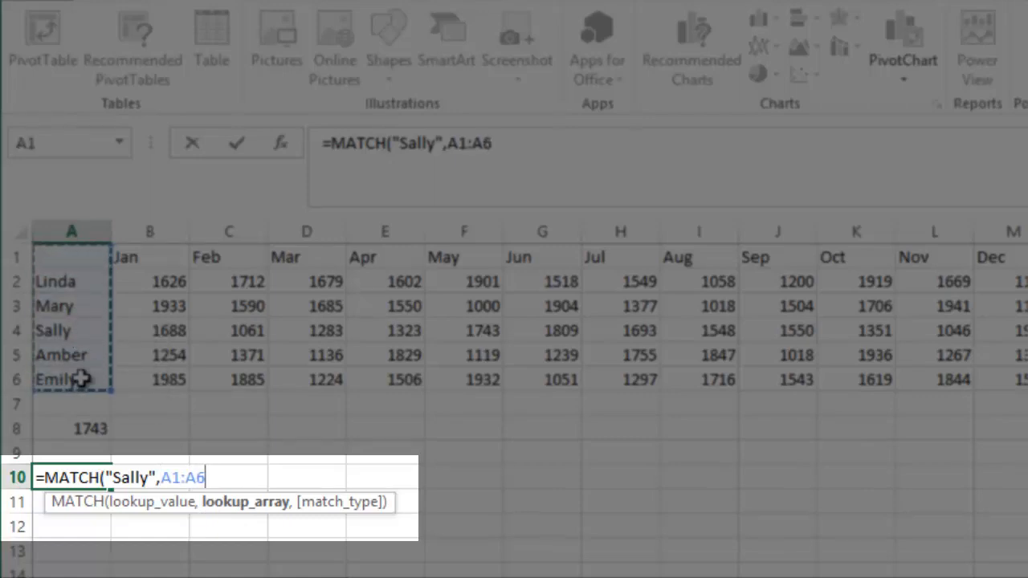
pyautogui.write(',')
pyautogui.press('Down')
pyautogui.press('Tab')
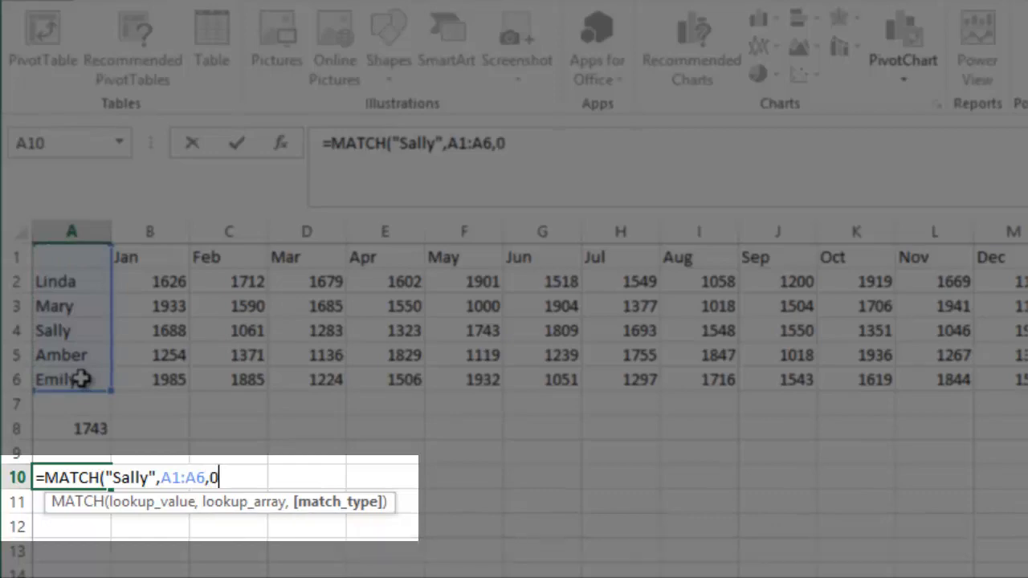
pyautogui.write(')')
pyautogui.press('Return')
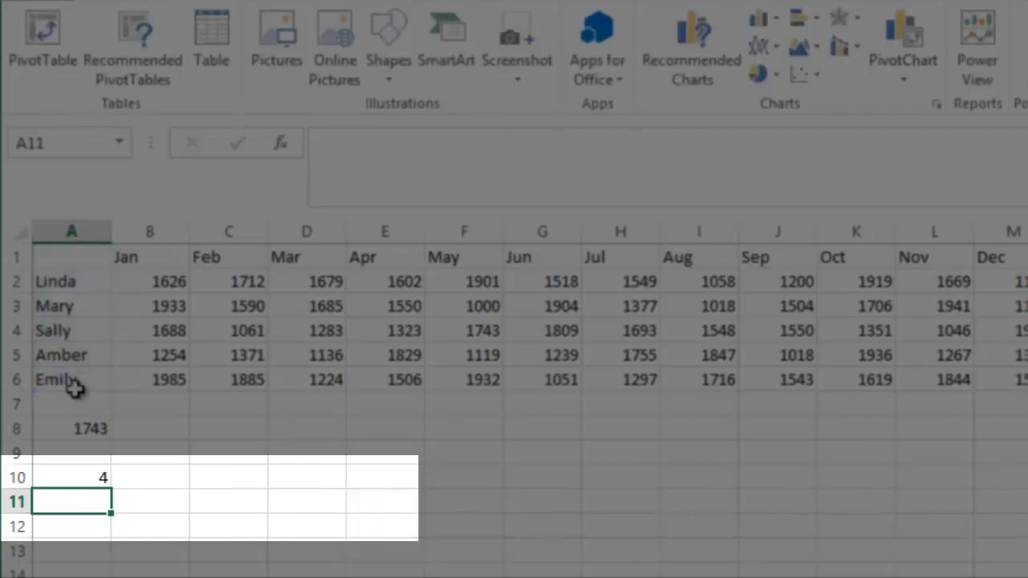
# Check the MATCH result in A10 against the position of the looked-up name within A1:A6
pyautogui.click(56, 477)
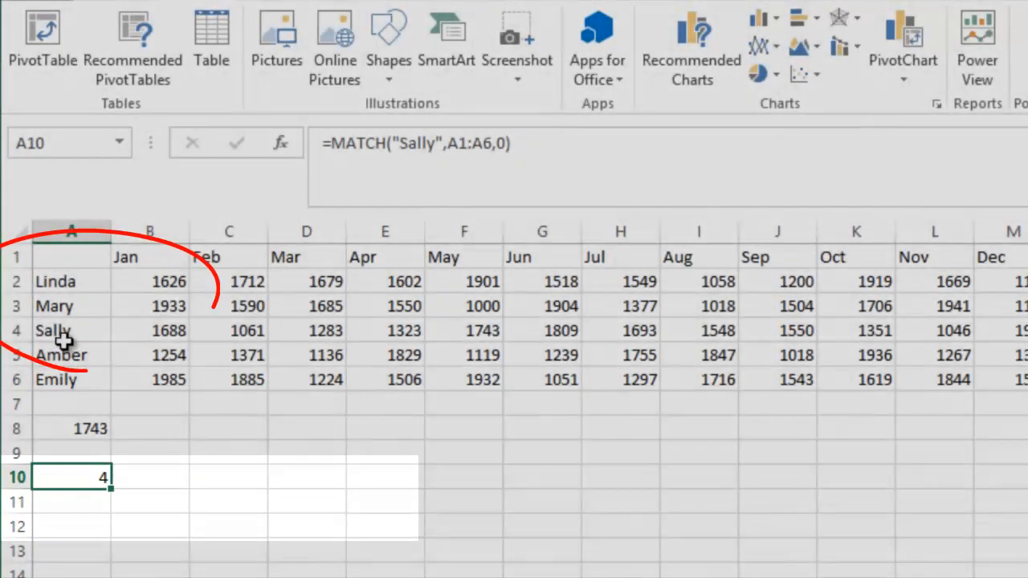
pyautogui.click(63, 331)
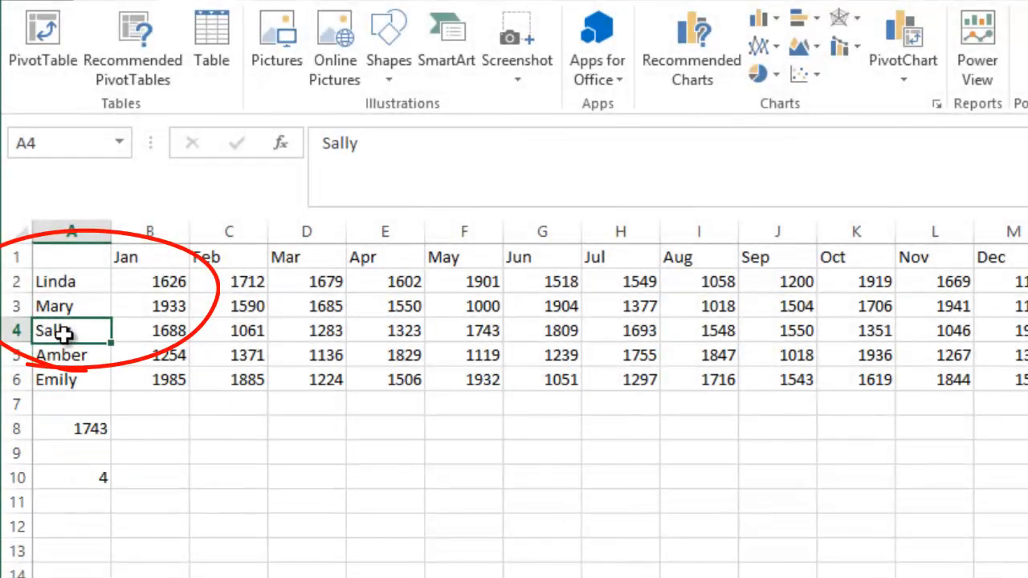
pyautogui.moveTo(60, 277); pyautogui.dragTo(67, 330)
pyautogui.moveTo(58, 257); pyautogui.dragTo(65, 367)
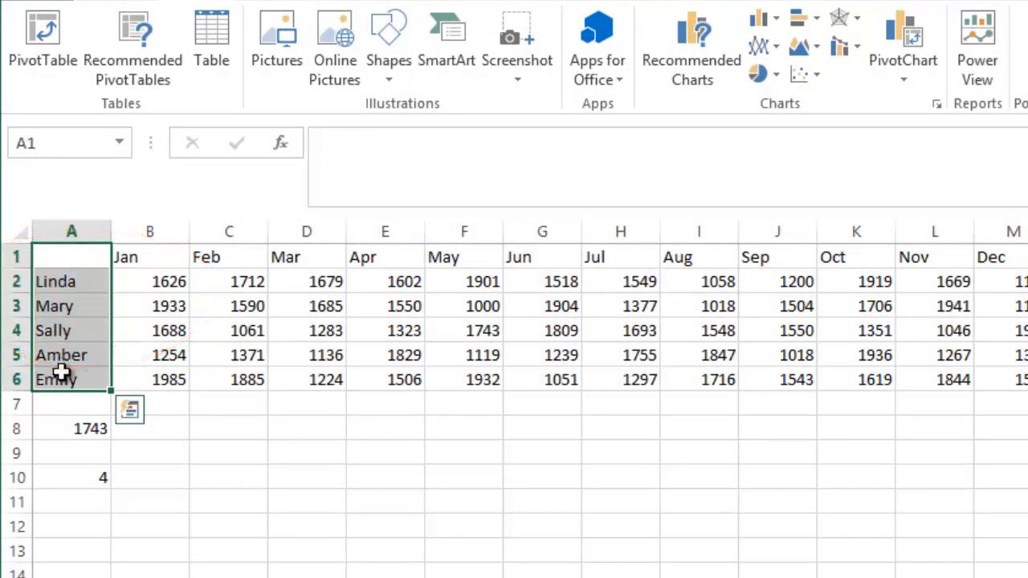
pyautogui.click(59, 481)
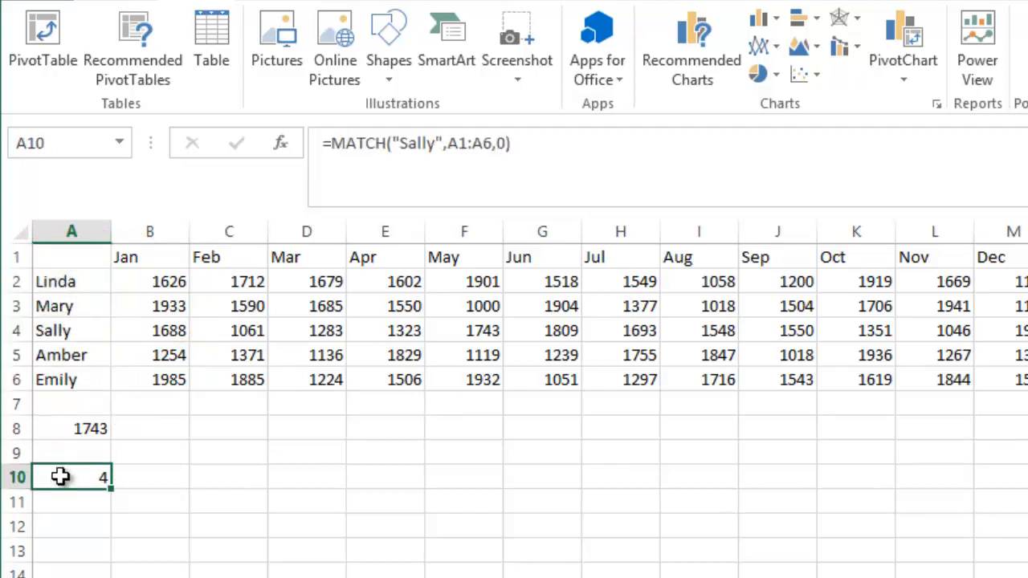
# Replace the row index 4 in A8's HLOOKUP formula with the start of a nested MATCH function
pyautogui.click(75, 425)
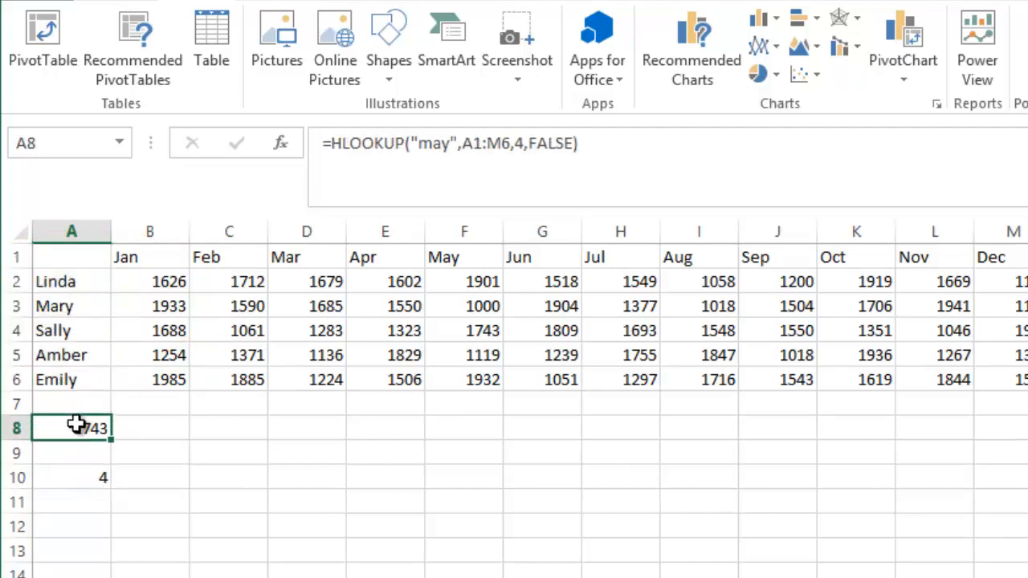
pyautogui.doubleClick(521, 143)
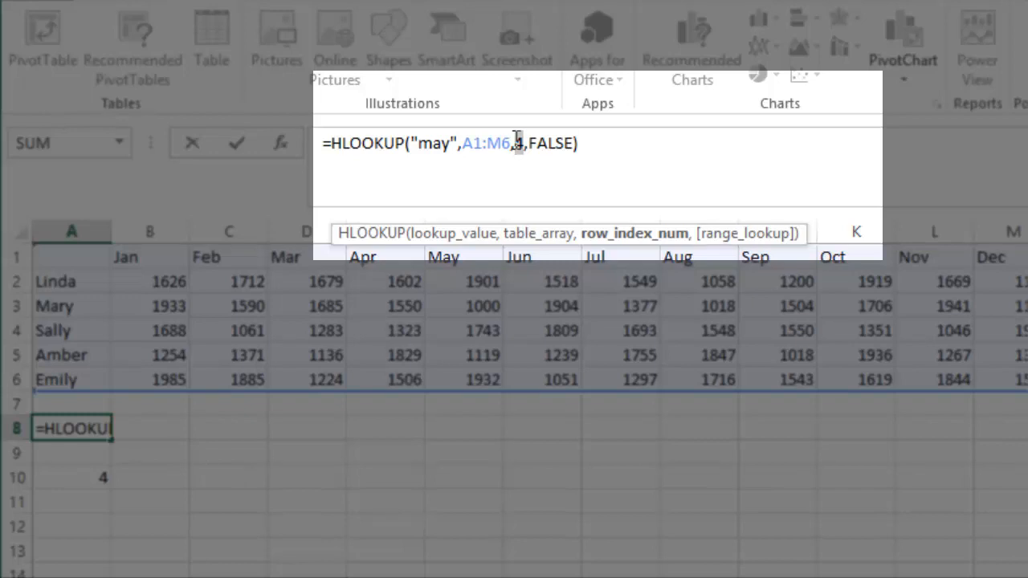
pyautogui.write('=')
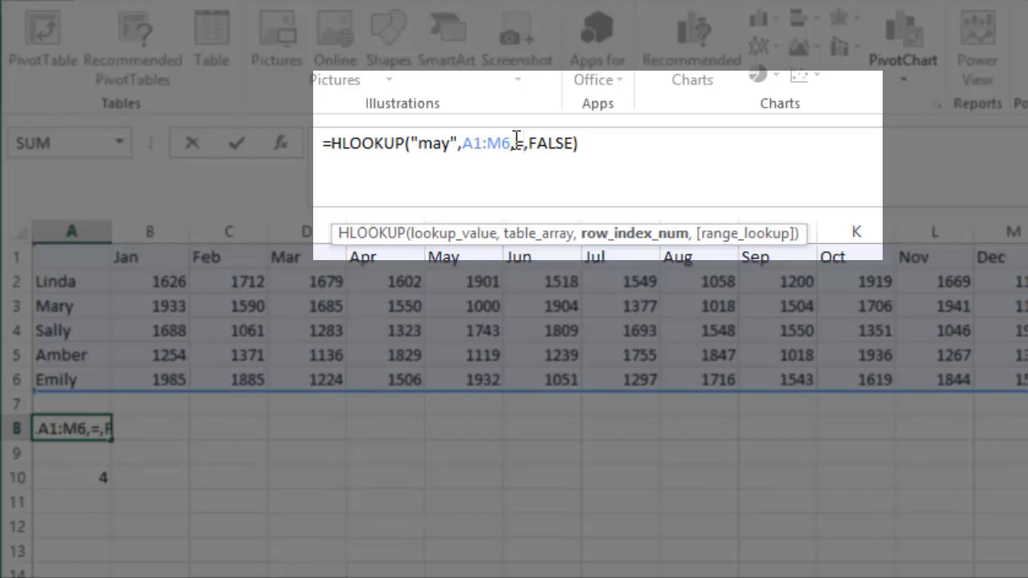
pyautogui.press('BackSpace')
pyautogui.write('match')
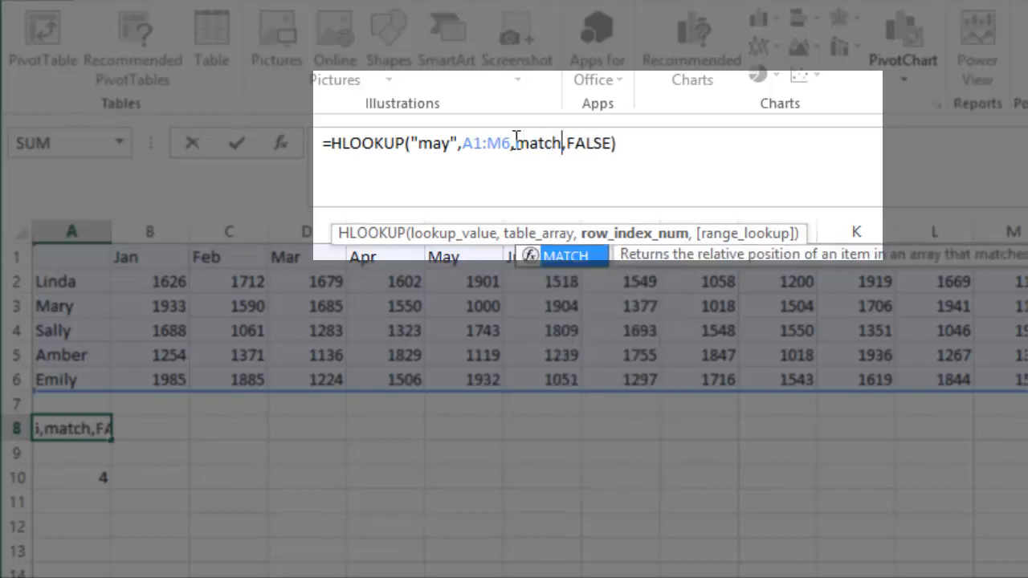
pyautogui.write('(')
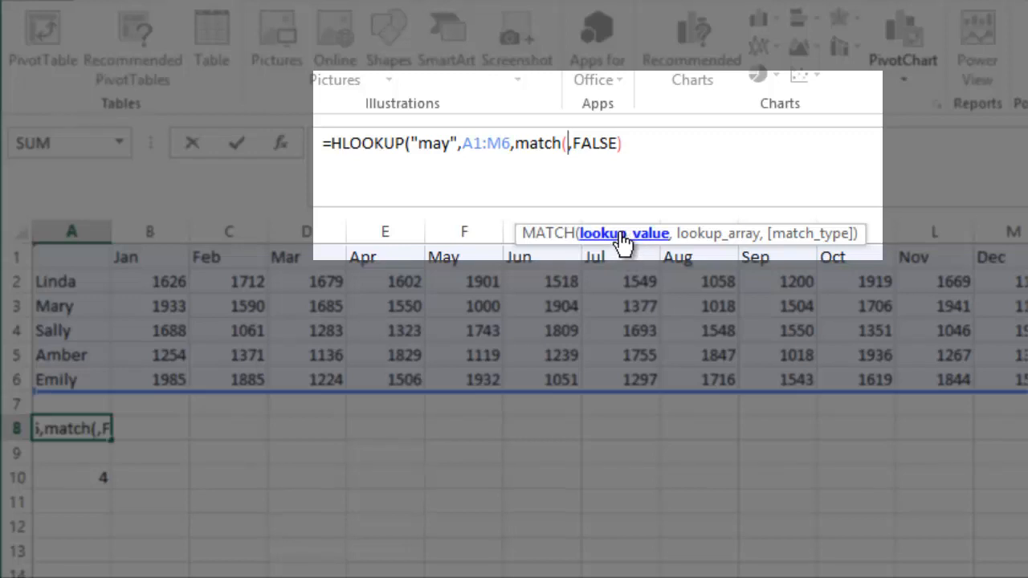
# Complete the nested MATCH in A8 with the name from A5, lookup array A:A and match type 0, and commit the formula
pyautogui.write('"')
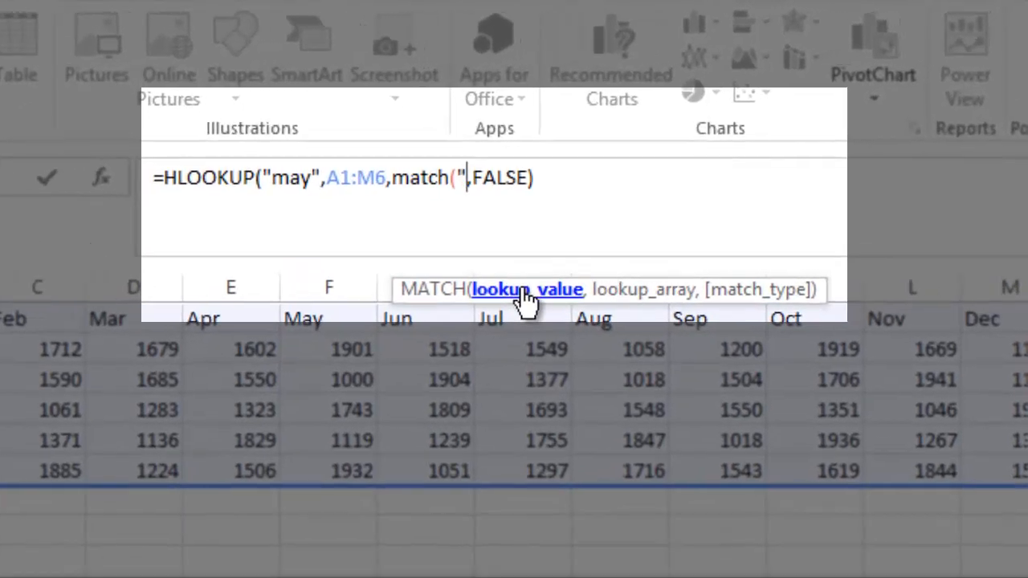
pyautogui.write('Amber"')
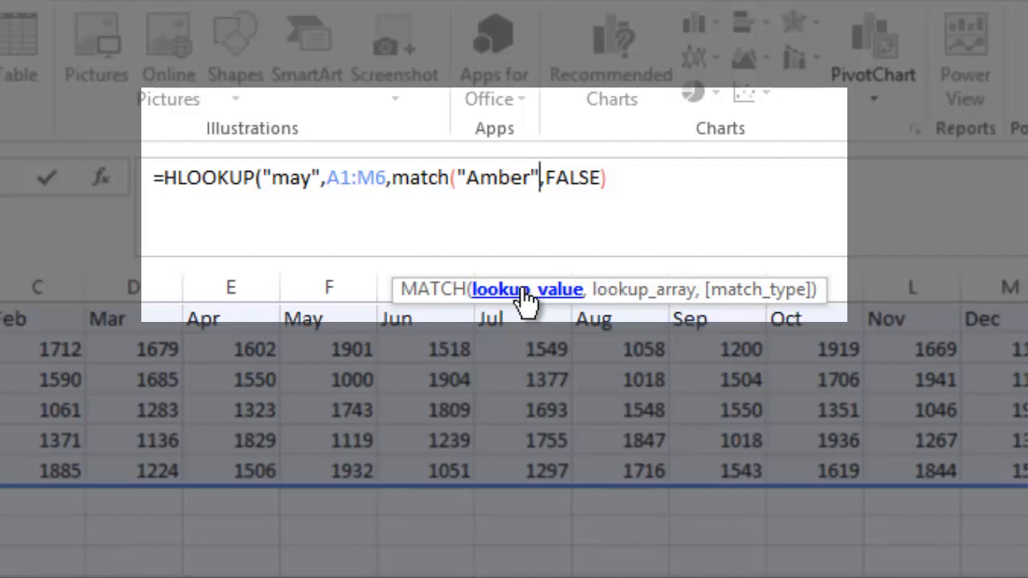
pyautogui.write(',')
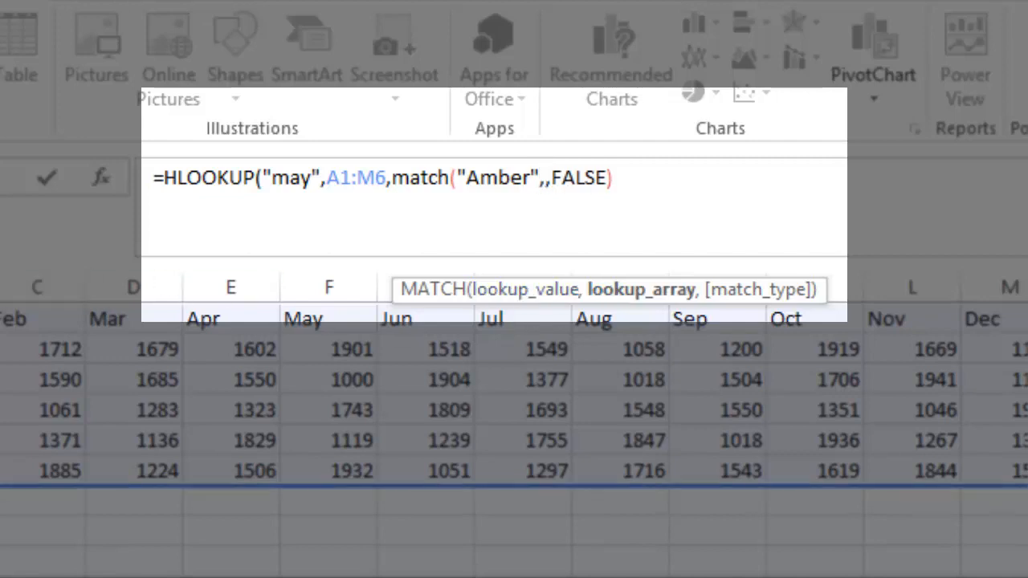
pyautogui.write('A1:A6')
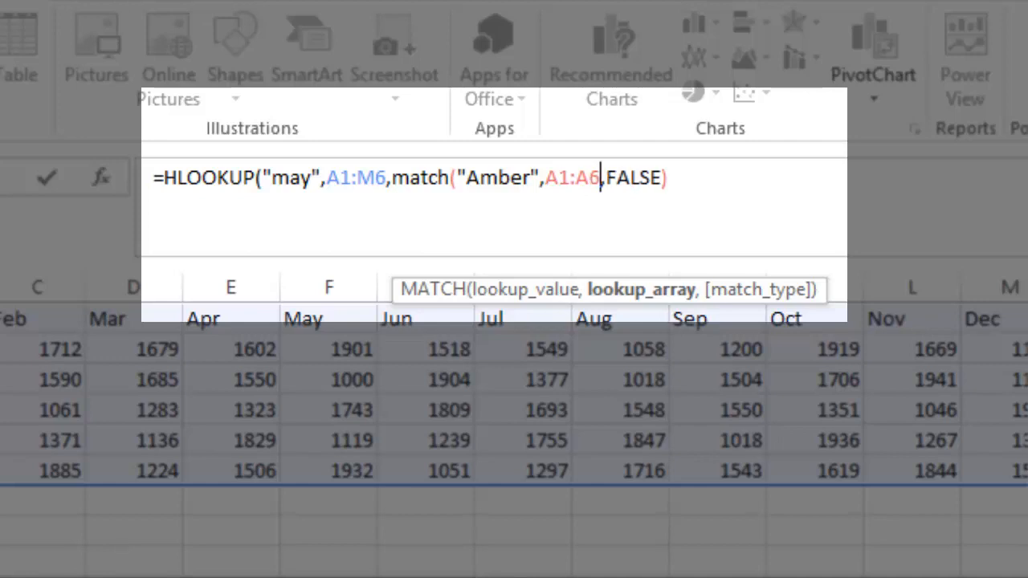
pyautogui.hotkey('ctrl', 'space')
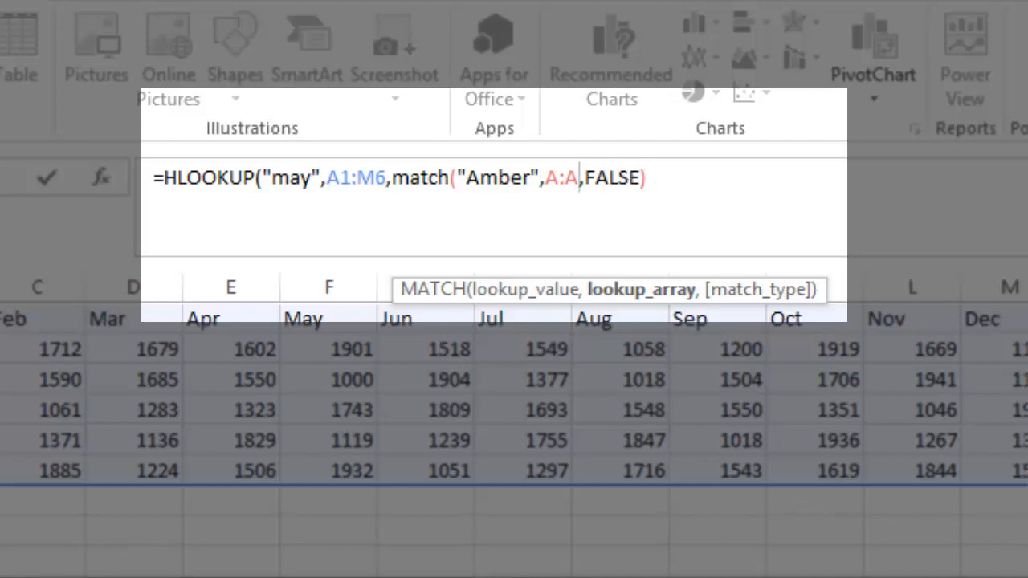
pyautogui.write(',')
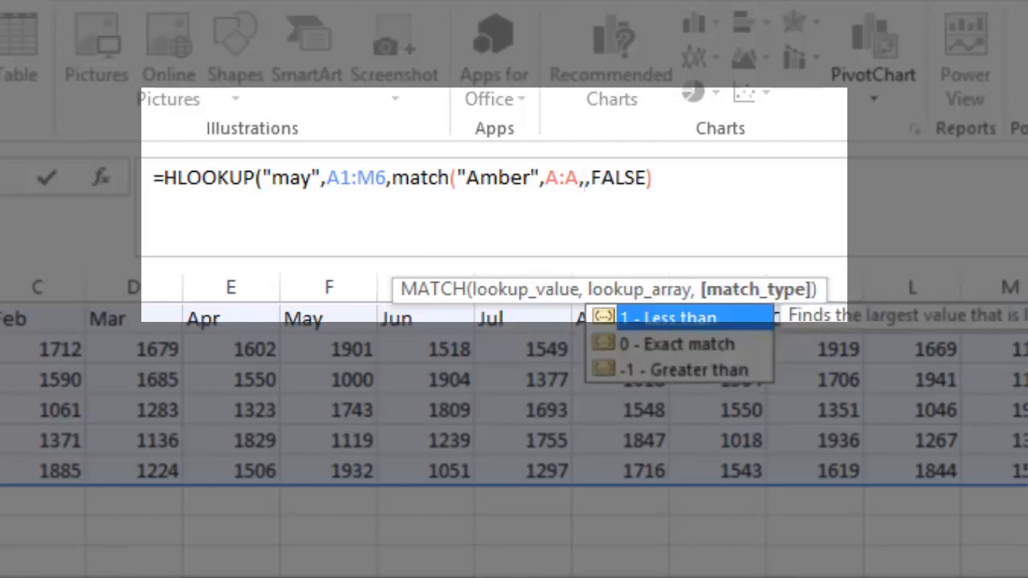
pyautogui.press('Down')
pyautogui.press('Tab')
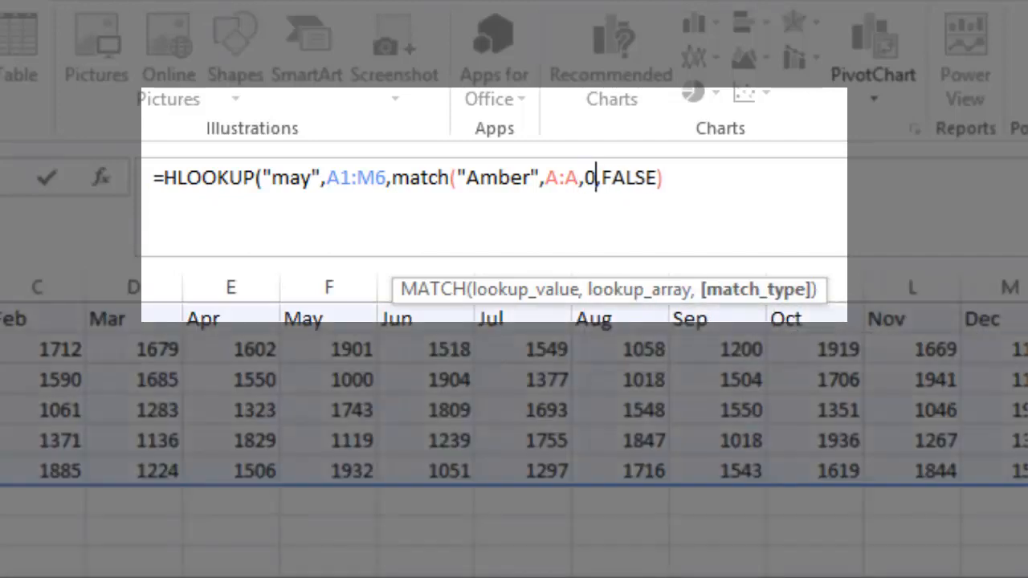
pyautogui.write(')')
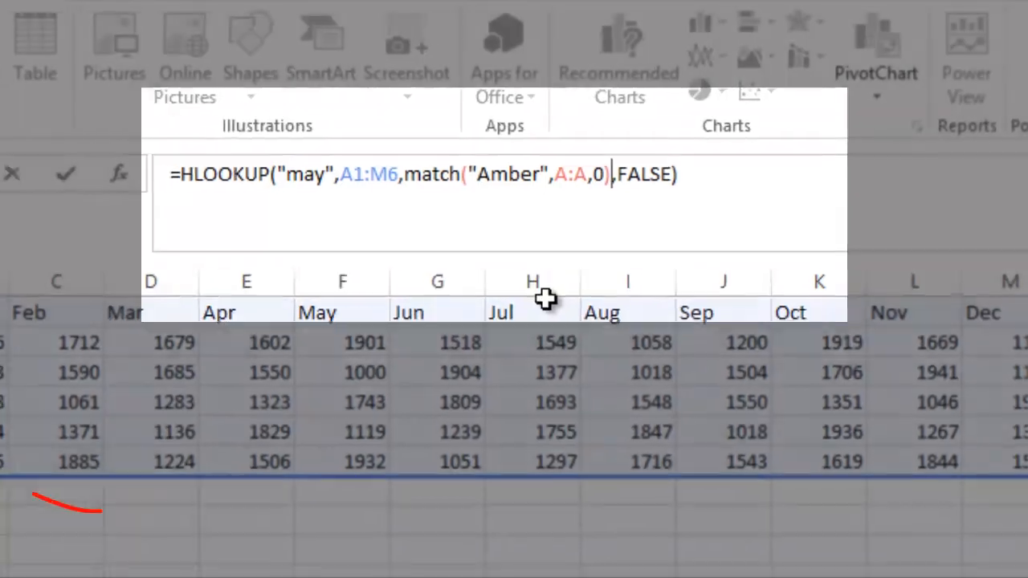
pyautogui.press('Tab')
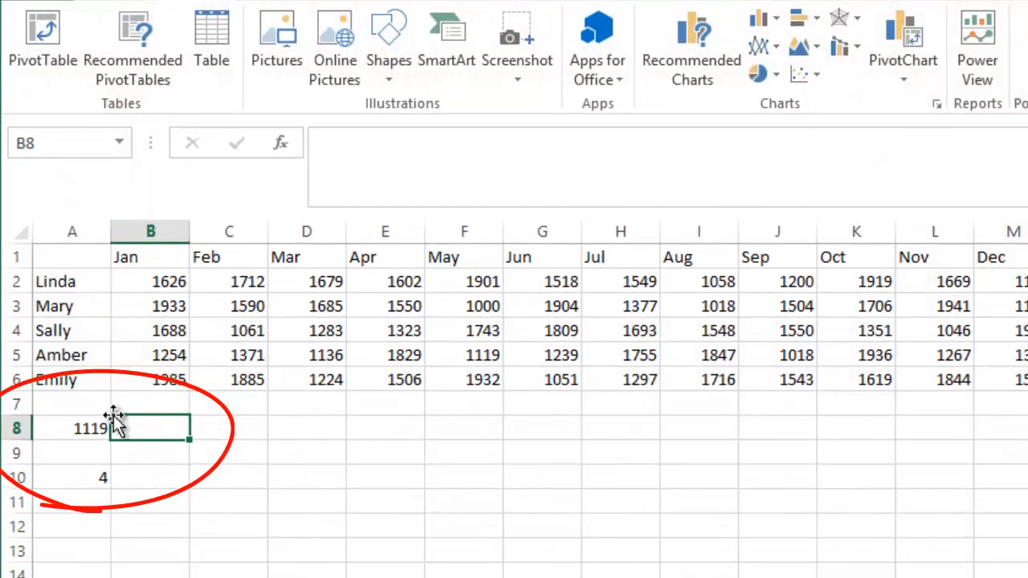
# Compare the HLOOKUP result in A8 with the May figure in F5, and insert a blank row above row 2
pyautogui.click(72, 428)
pyautogui.click(462, 358)
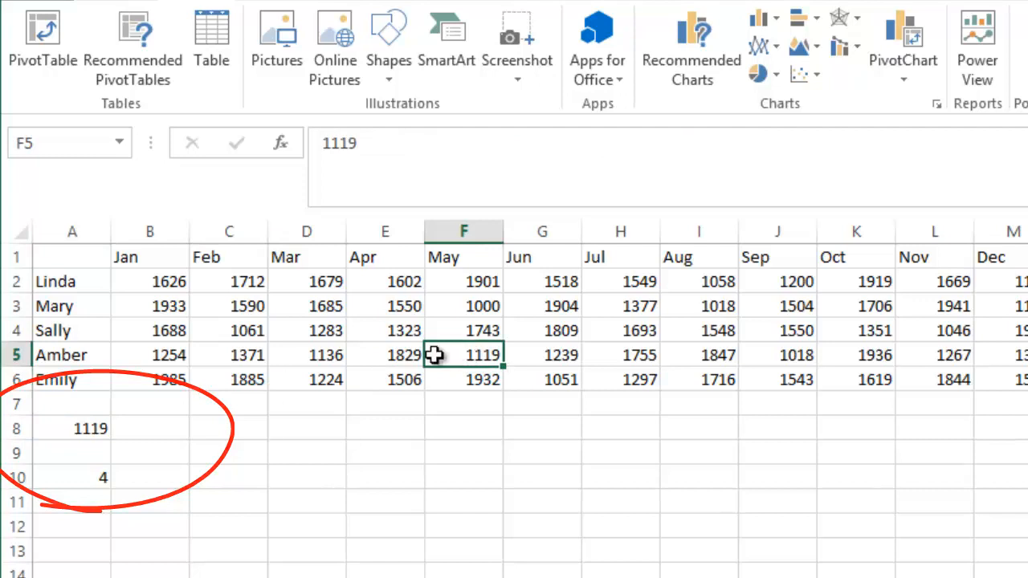
pyautogui.click(10, 281)
pyautogui.rightClick(8, 281)
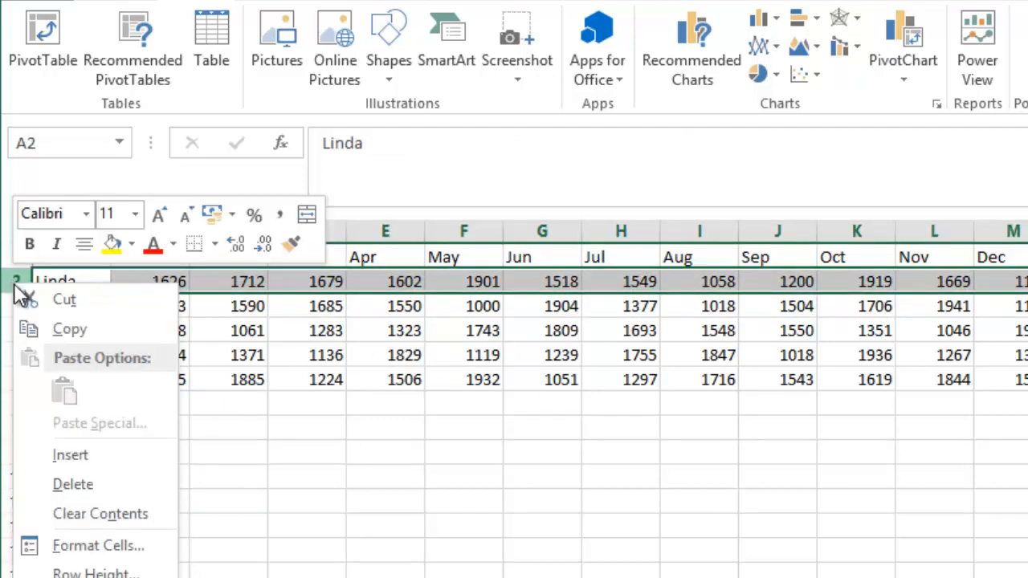
pyautogui.click(94, 458)
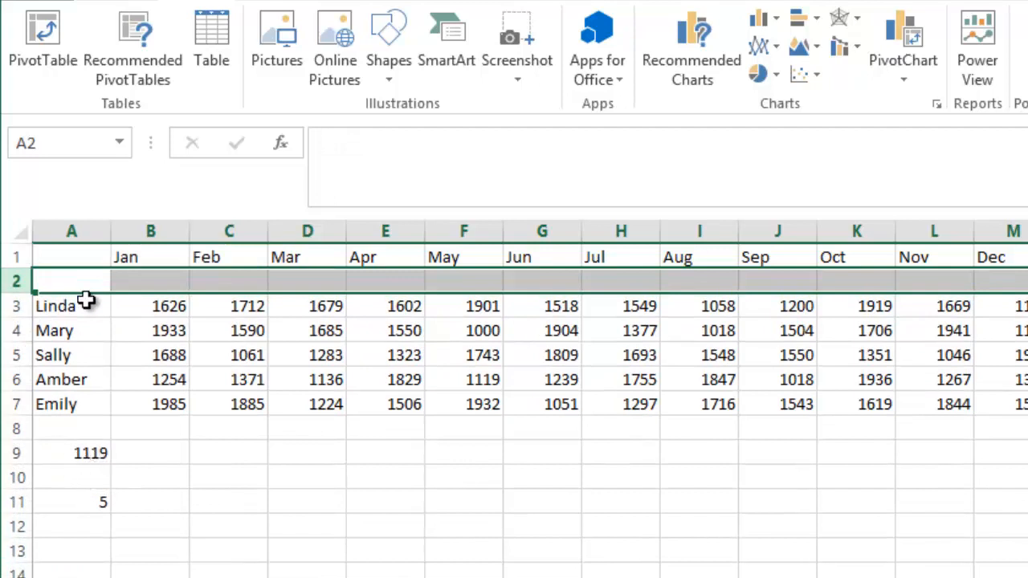
# Check the shifted HLOOKUP formula in A9 against the looked-up name in A6
pyautogui.click(69, 452)
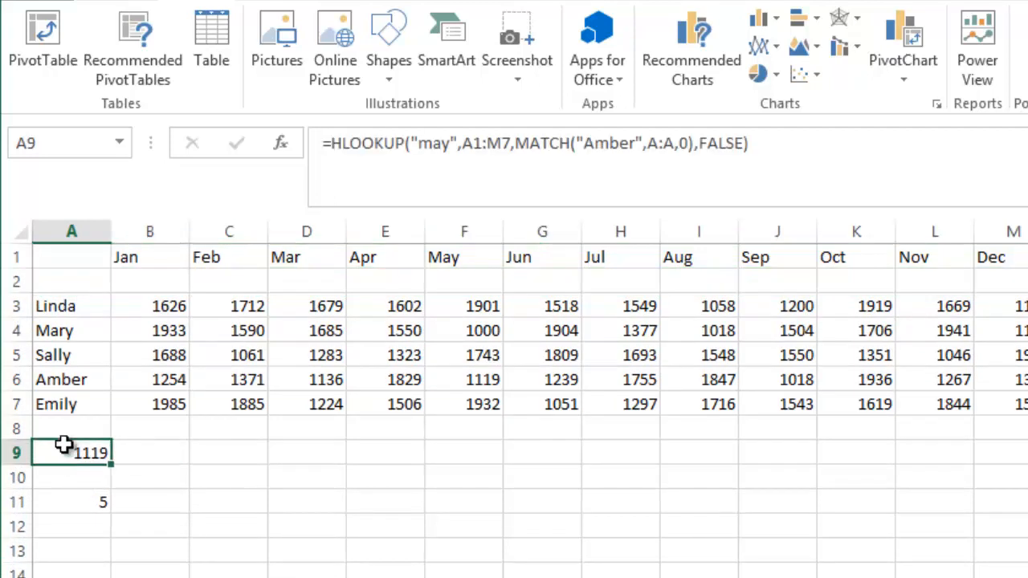
pyautogui.click(61, 380)
pyautogui.click(50, 455)
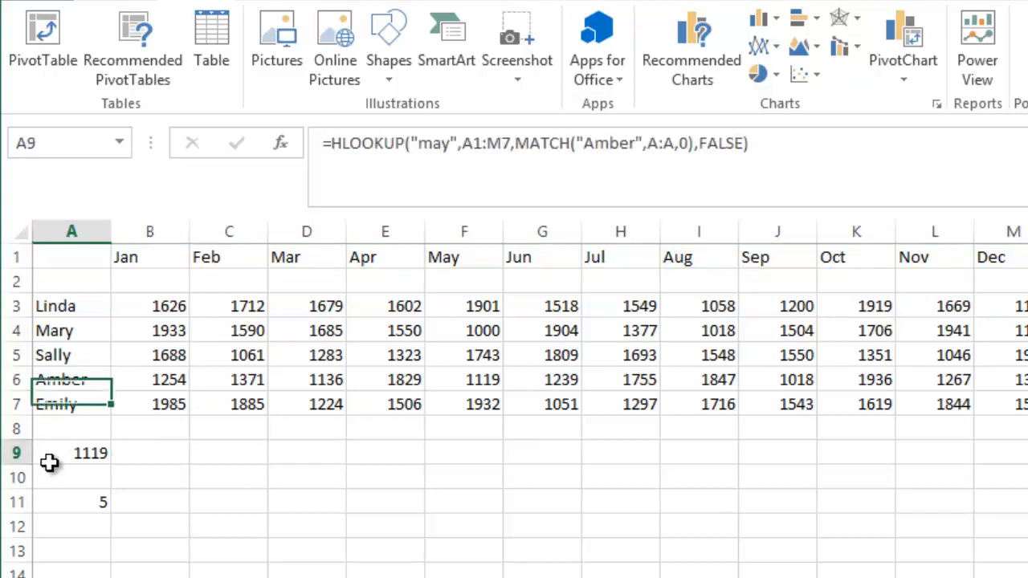
# Fill the May figure in F6 and the HLOOKUP result in A9 with yellow
pyautogui.click(446, 385)
pyautogui.rightClick(447, 384)
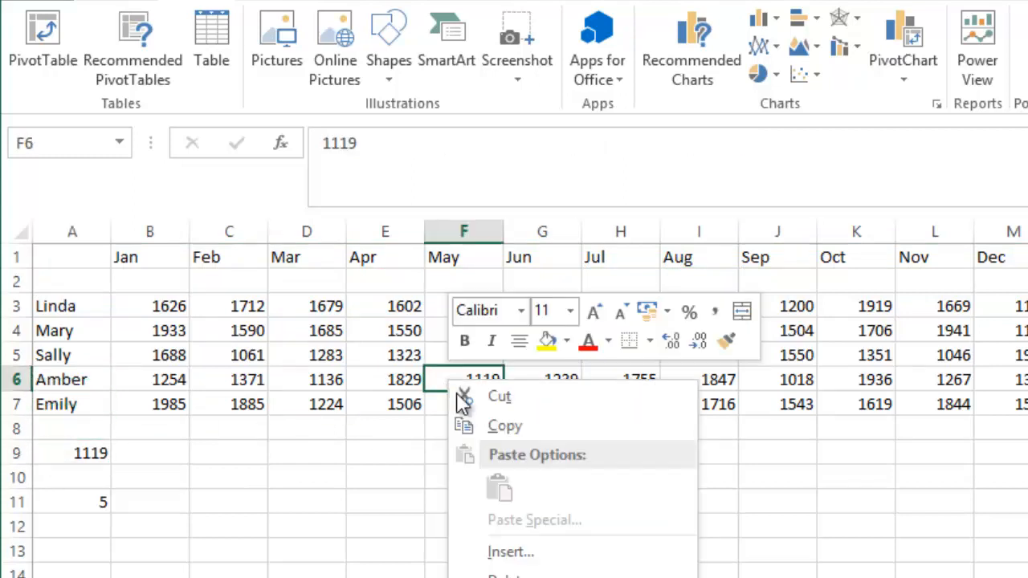
pyautogui.click(547, 341)
pyautogui.click(193, 491)
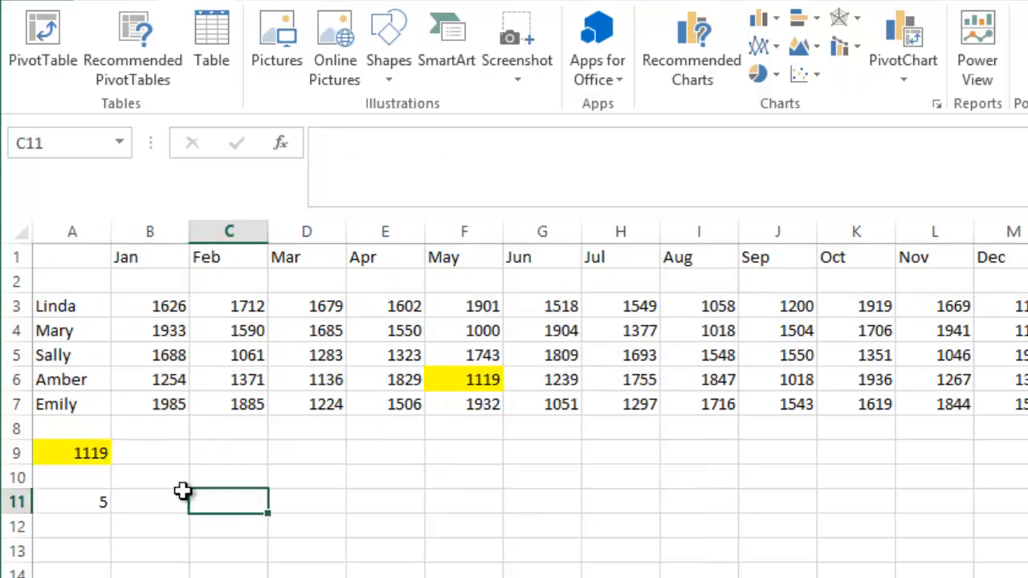
pyautogui.click(69, 455)
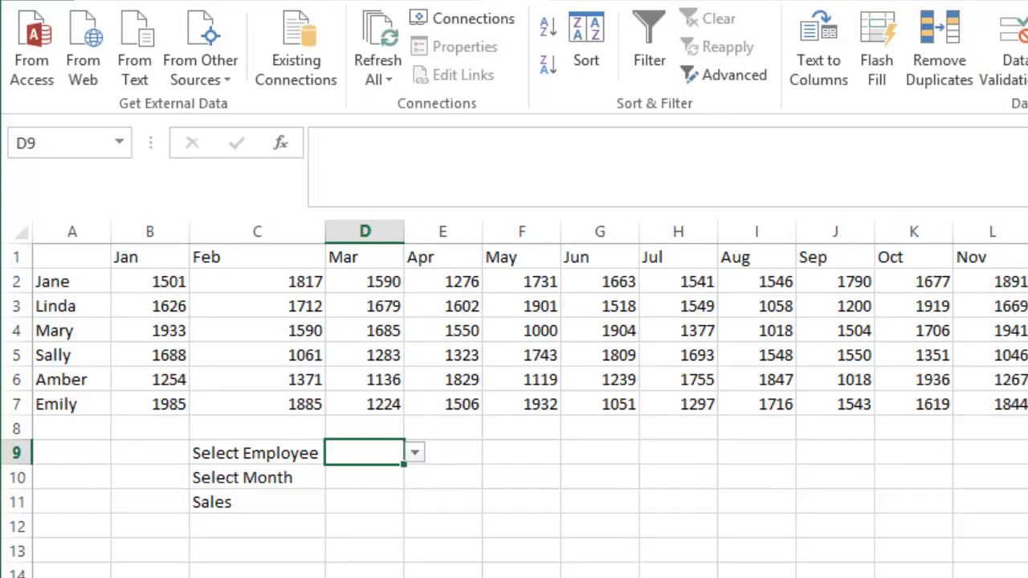
# Choose the employee listed in A2 for Select Employee in D9 and Mar for Select Month in D10
pyautogui.click(416, 454)
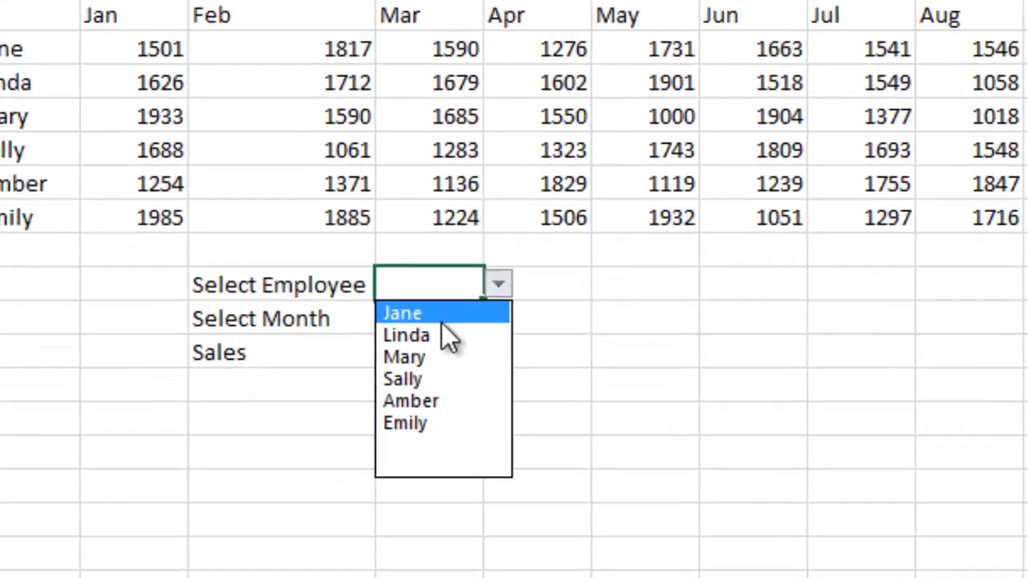
pyautogui.click(442, 321)
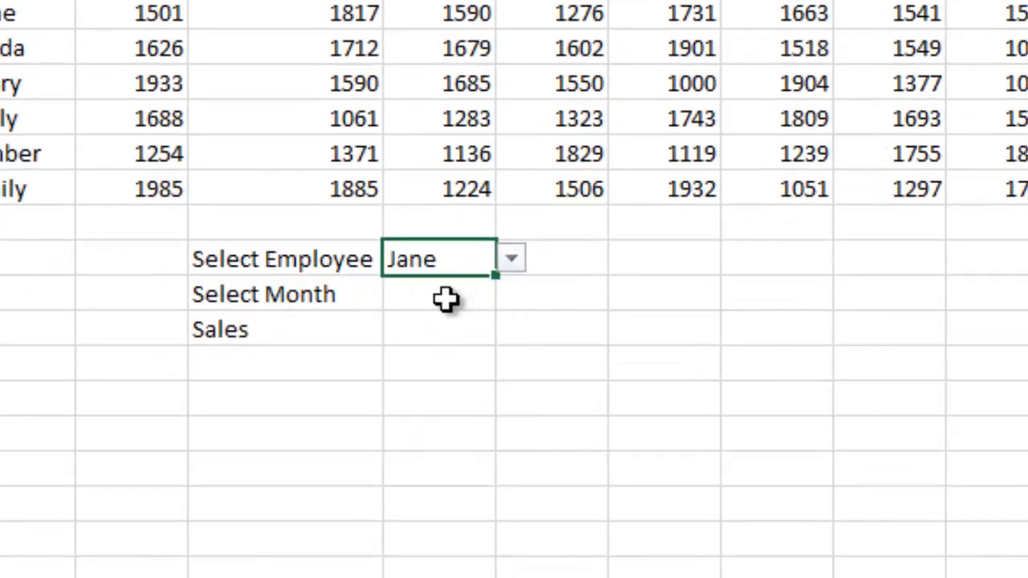
pyautogui.click(445, 299)
pyautogui.click(511, 294)
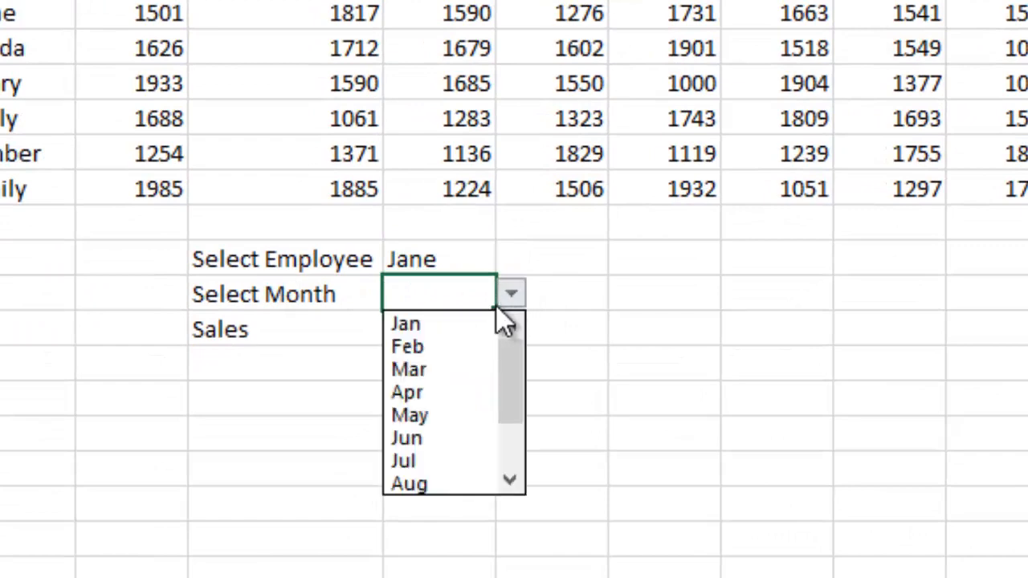
pyautogui.click(415, 369)
# Examine the Sales result in D11 and its IFERROR formula wrapping the HLOOKUP and nested MATCH
pyautogui.click(265, 334)
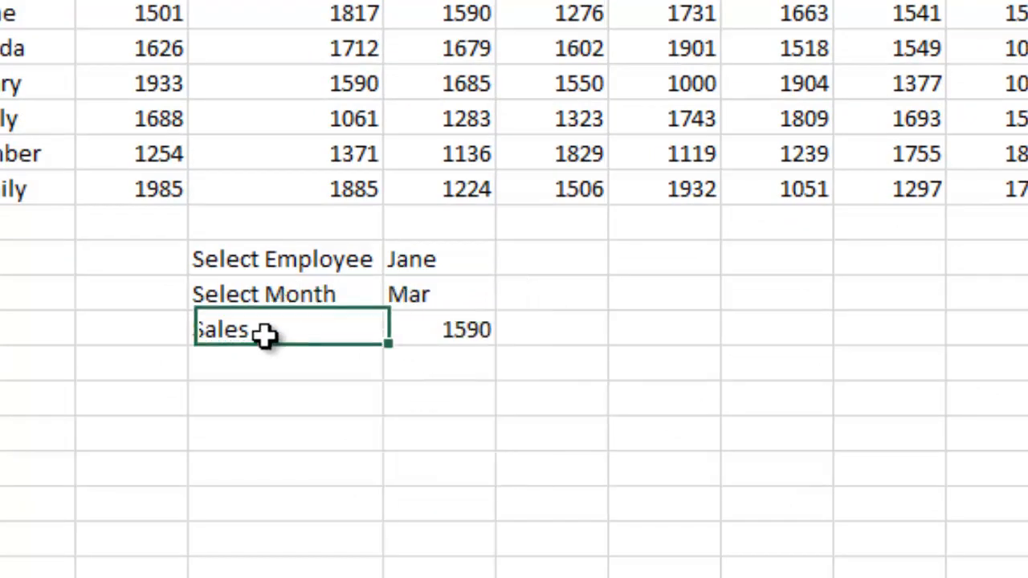
pyautogui.click(452, 330)
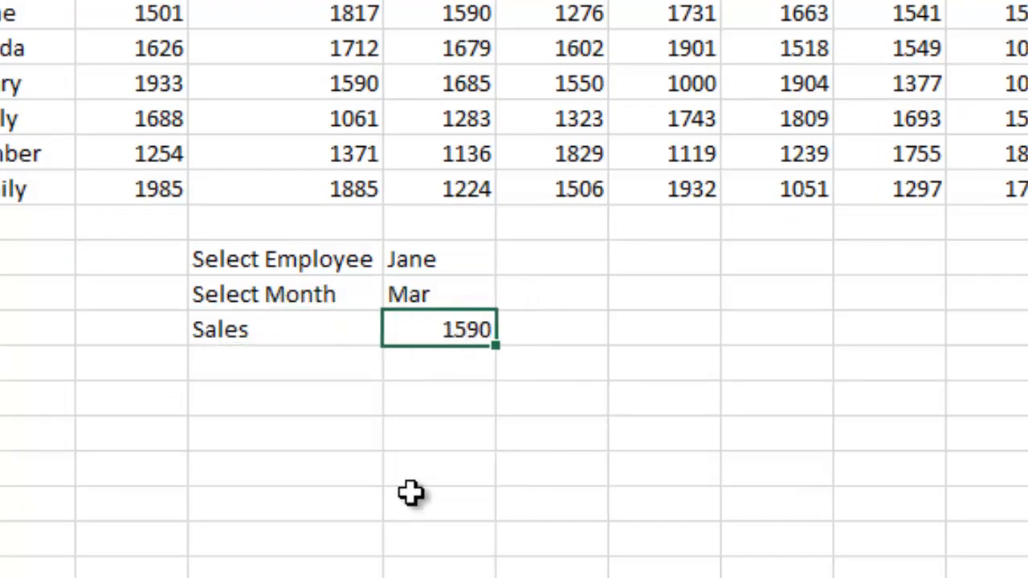
pyautogui.write('=IFERROR(HLOOKUP(D10,A1:M7,MATCH(D9,A1:A7,0),FALSE),"')
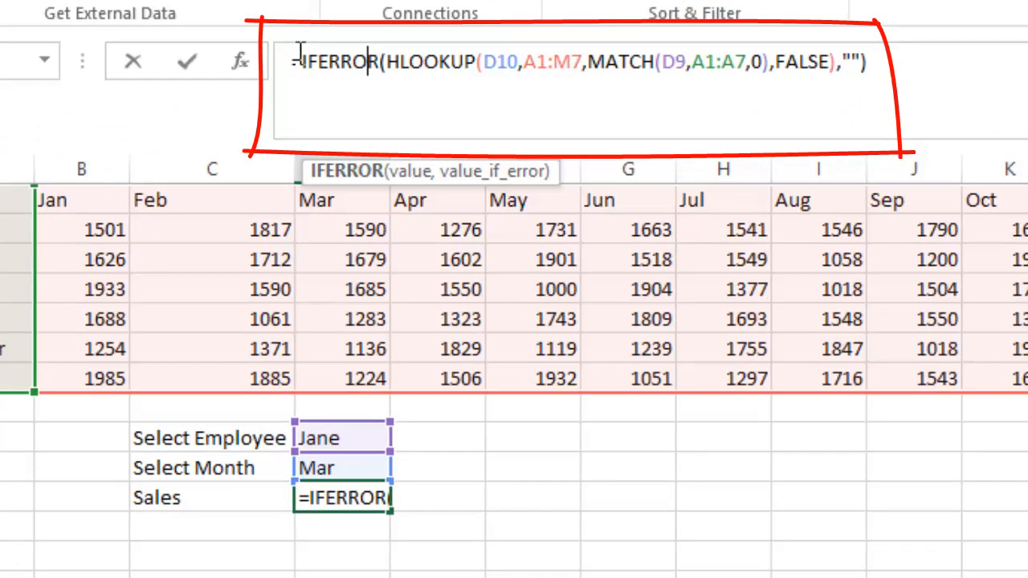
pyautogui.moveTo(304, 61); pyautogui.dragTo(381, 62)
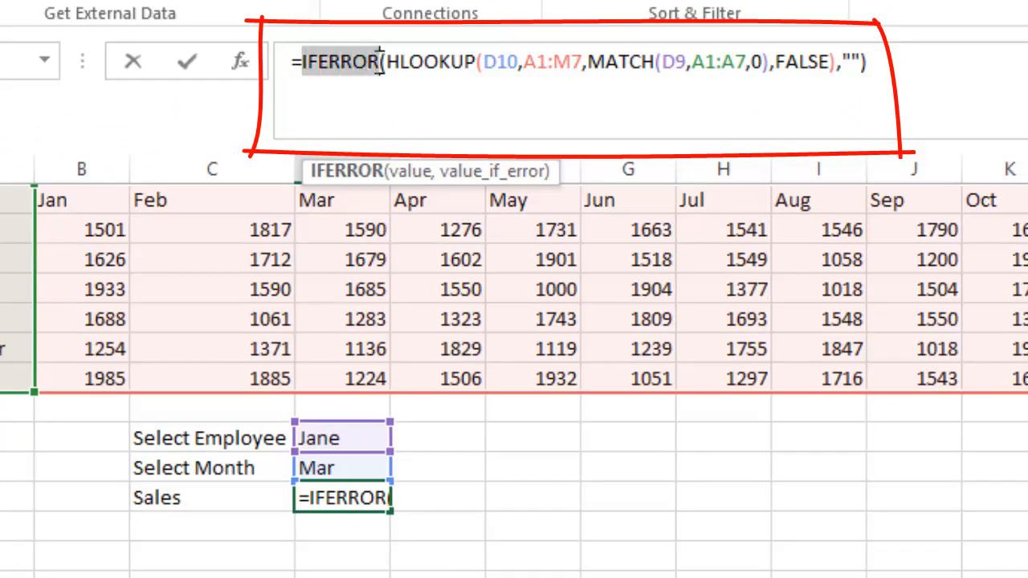
pyautogui.moveTo(835, 62); pyautogui.dragTo(508, 529)
pyautogui.click(507, 529)
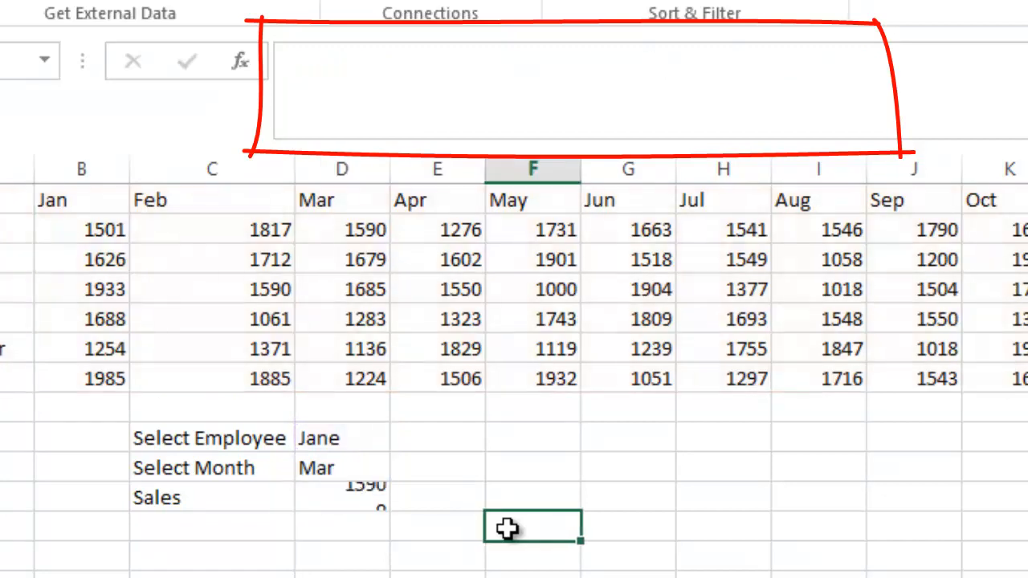
# Clear the employee and month selections in D9:D10
pyautogui.click(304, 438)
pyautogui.keyDown('shift'); pyautogui.click(314, 469); pyautogui.keyUp('shift')
pyautogui.press('Delete')
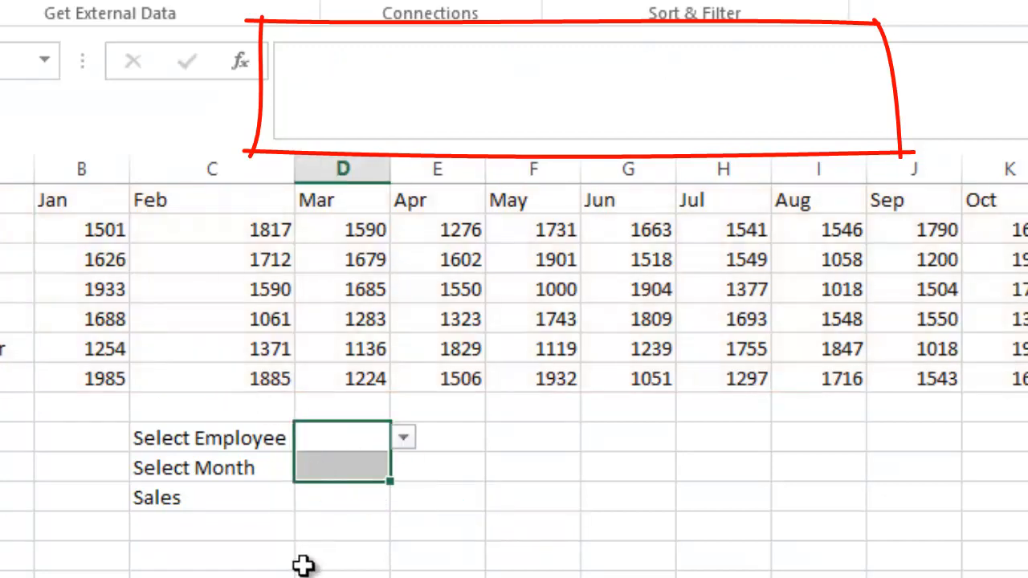
# Review the Sales formula in D11 and its references to D9, D10, A1:M7 and A1:A7 with both selections empty
pyautogui.click(318, 494)
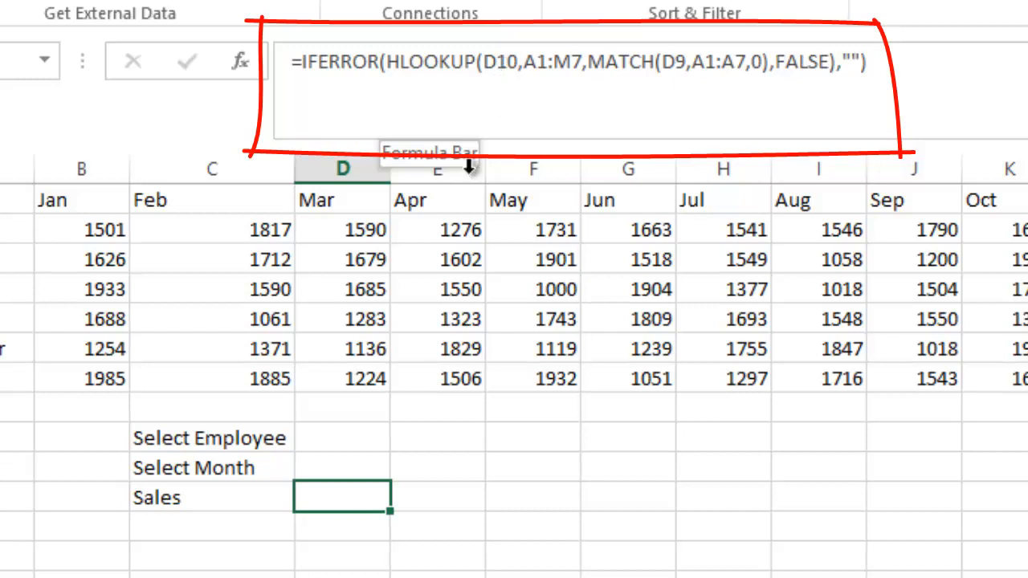
pyautogui.press('F2')
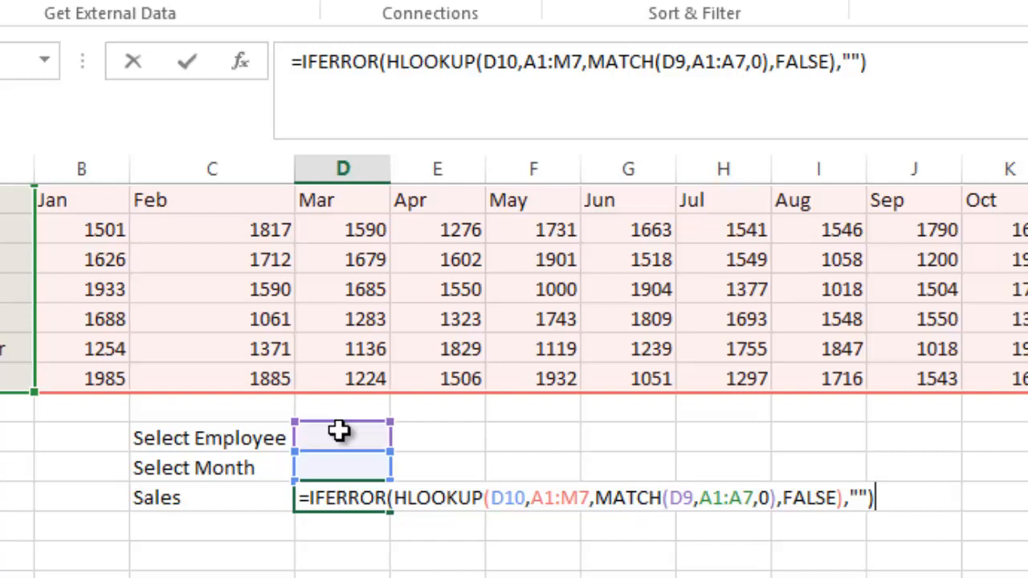
pyautogui.press('Return')
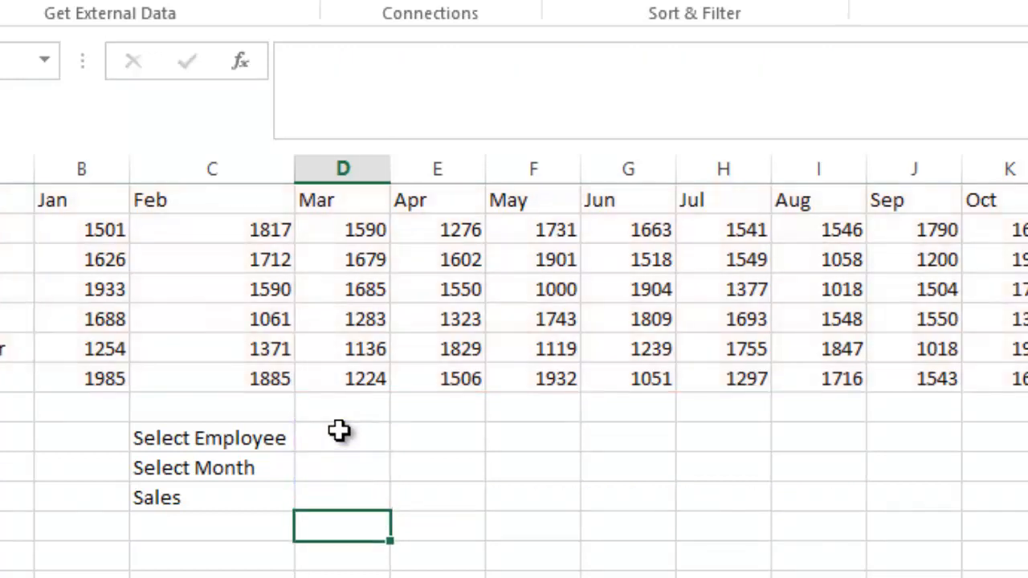